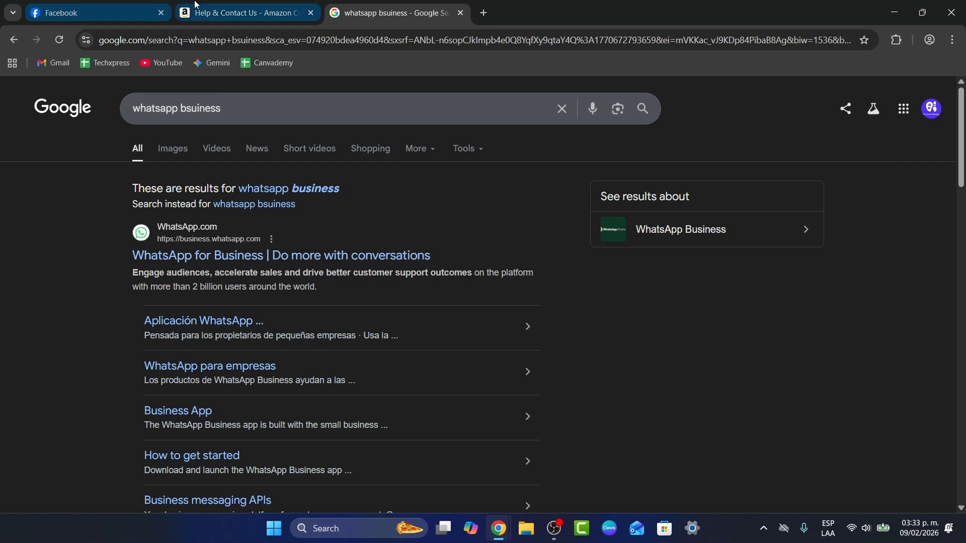
Step: Search Google for "meta", open the Meta for Business site and dismiss the Meta Business Suite introduction
{"action": "left_click", "coordinate": [236, 13]}
{"action": "left_click", "coordinate": [234, 44]}
{"action": "type", "text": "meta"}
{"action": "key", "text": "Return"}
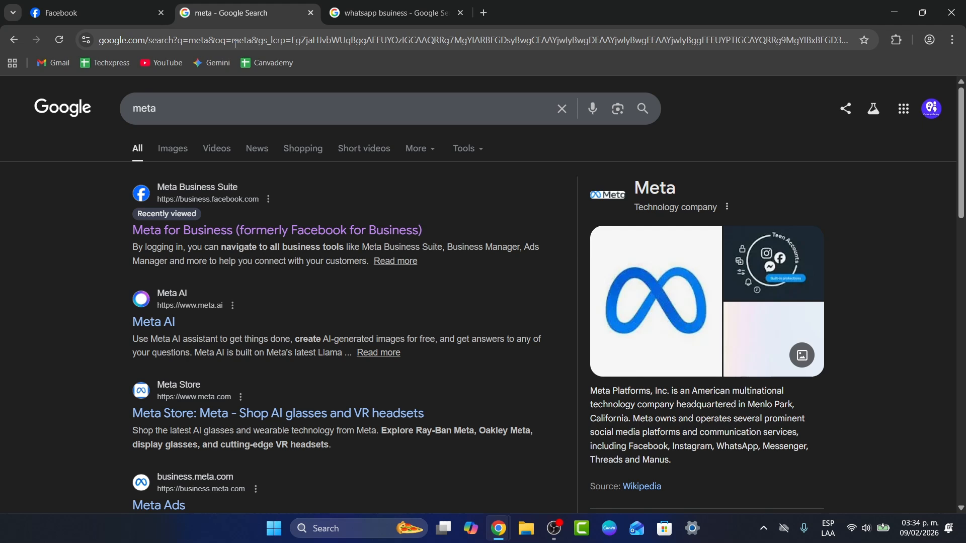
{"action": "left_click", "coordinate": [255, 230]}
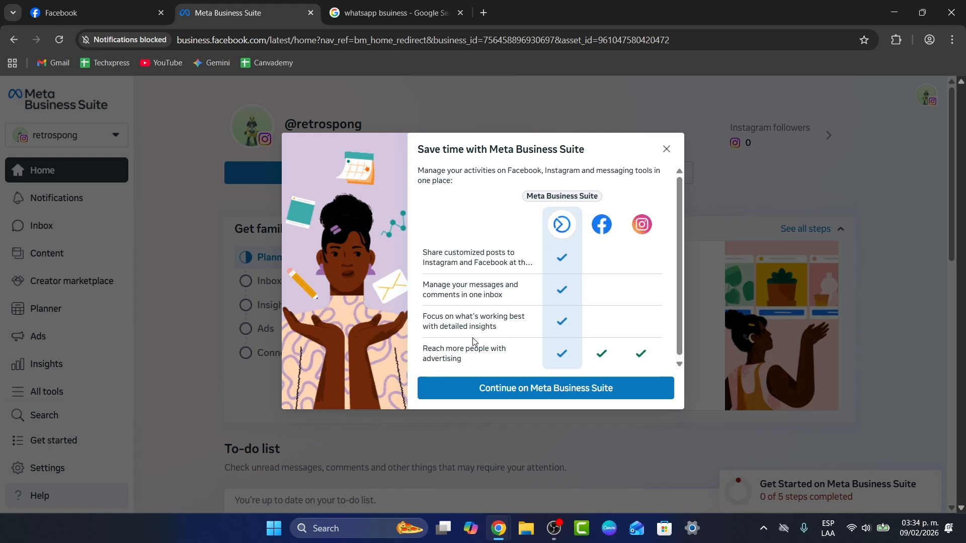
{"action": "left_click", "coordinate": [666, 149]}
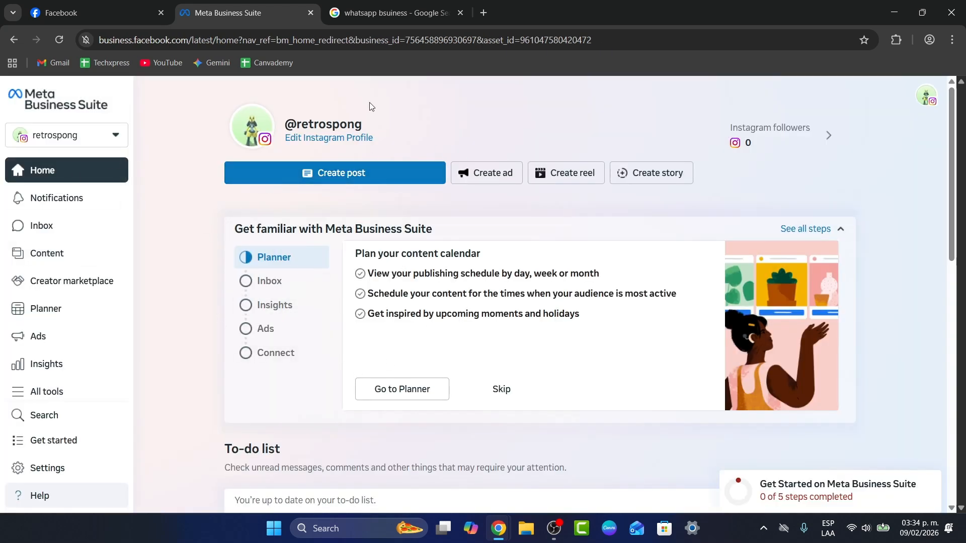
Step: Open the Ads section from the full tool list, launch Ads Manager and close the leftover Facebook and Business Suite tabs
{"action": "left_click", "coordinate": [60, 467]}
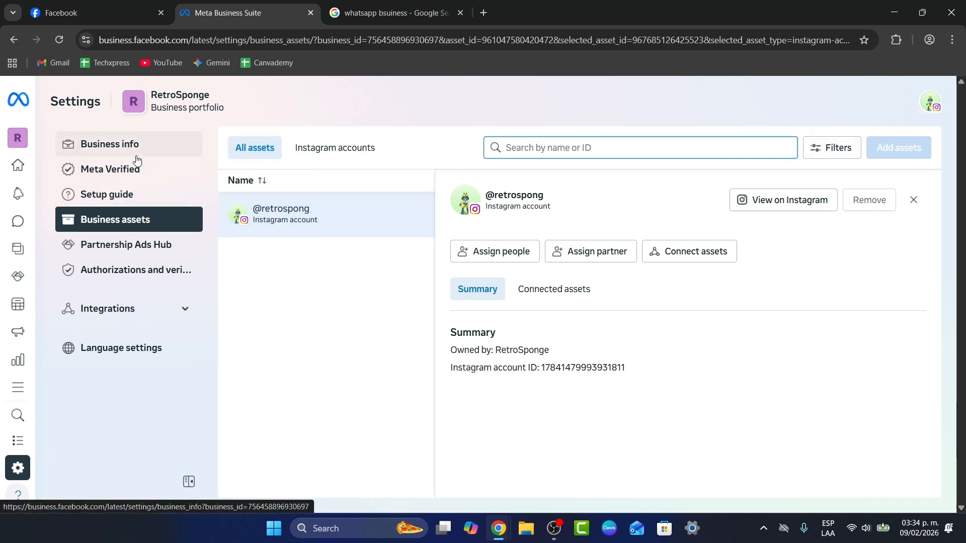
{"action": "mouse_move", "coordinate": [25, 418]}
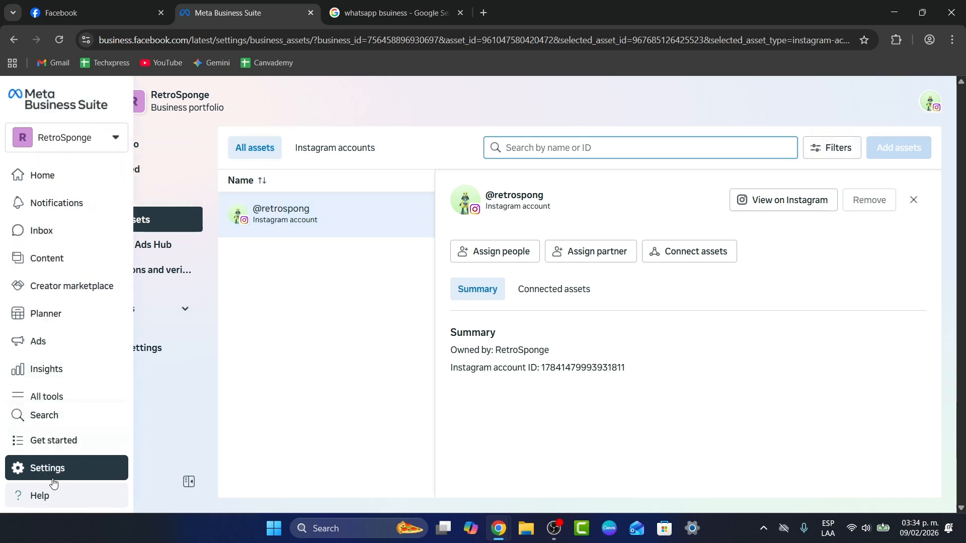
{"action": "left_click", "coordinate": [61, 396]}
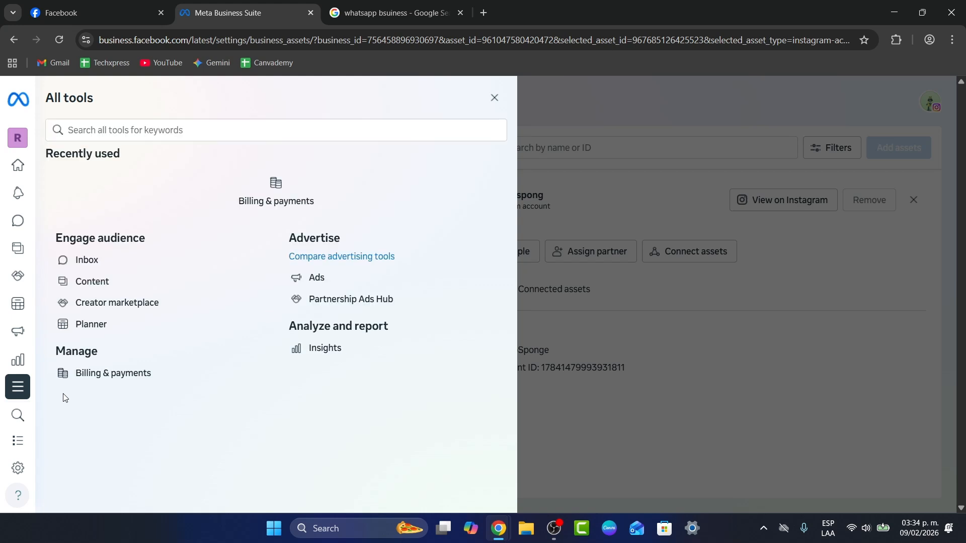
{"action": "left_click", "coordinate": [305, 273]}
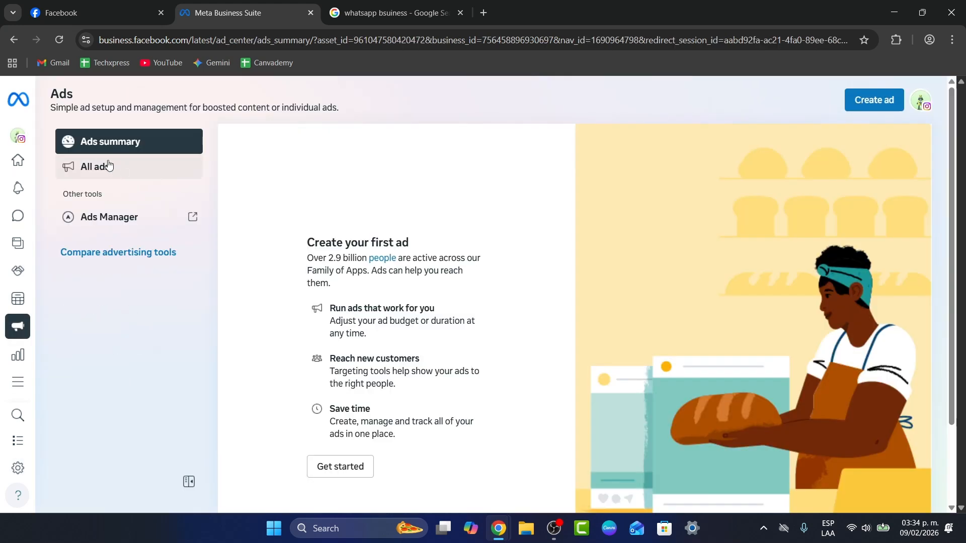
{"action": "left_click", "coordinate": [122, 225]}
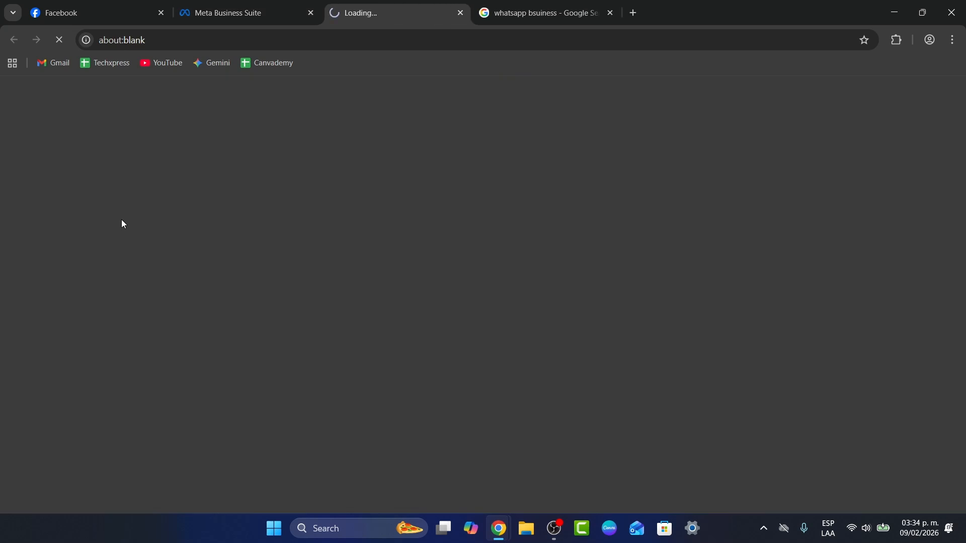
{"action": "left_click", "coordinate": [312, 13]}
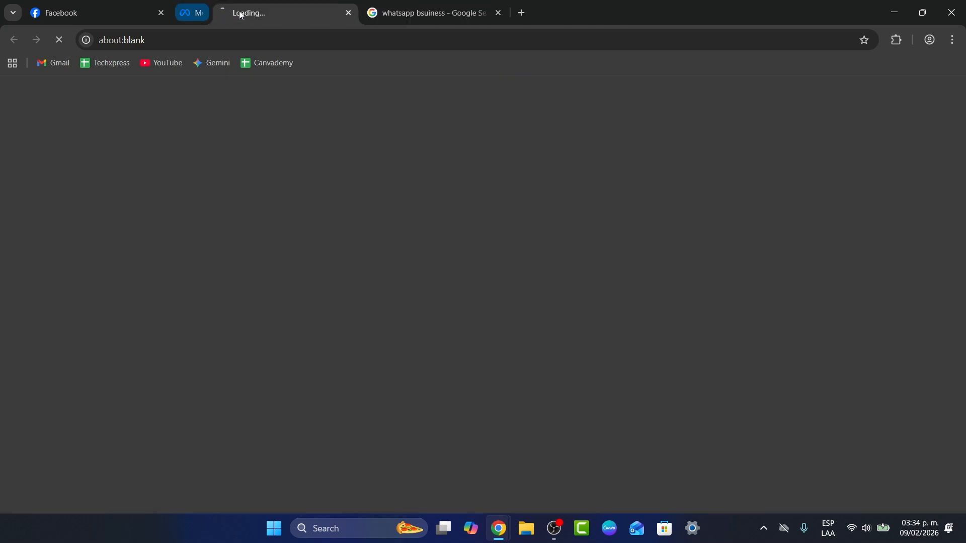
{"action": "left_click", "coordinate": [161, 13]}
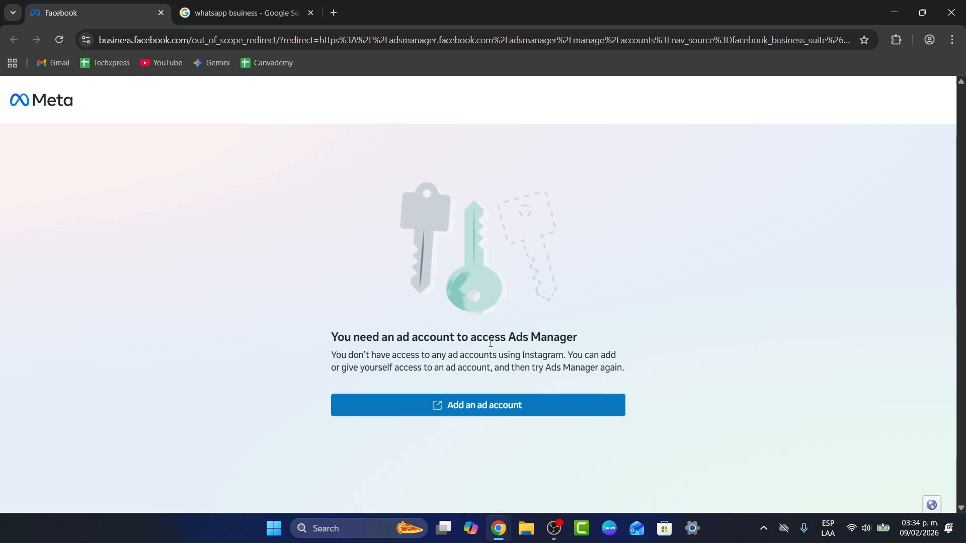
Step: Request adding an ad account and start connecting a Meta ad account through Facebook login
{"action": "left_click", "coordinate": [473, 404]}
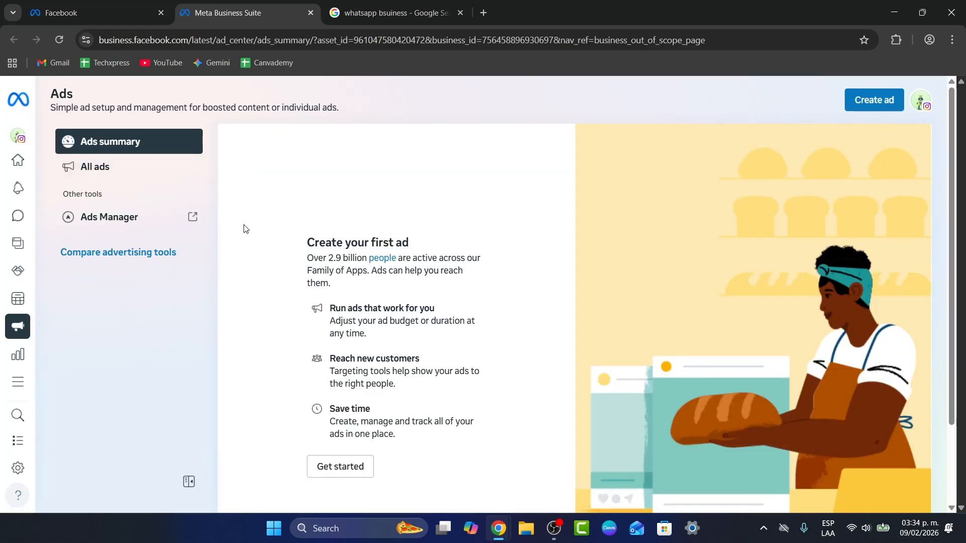
{"action": "left_click", "coordinate": [335, 466]}
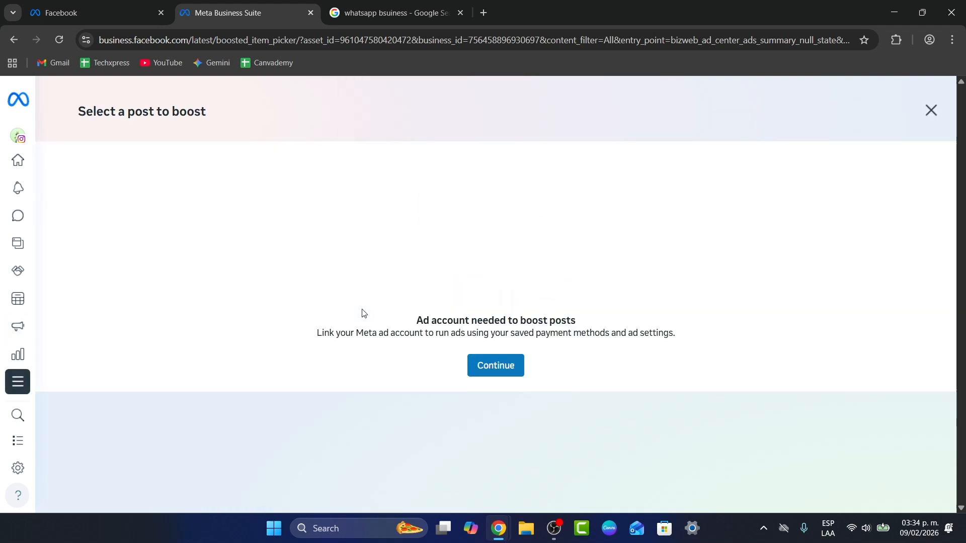
{"action": "left_click", "coordinate": [496, 367]}
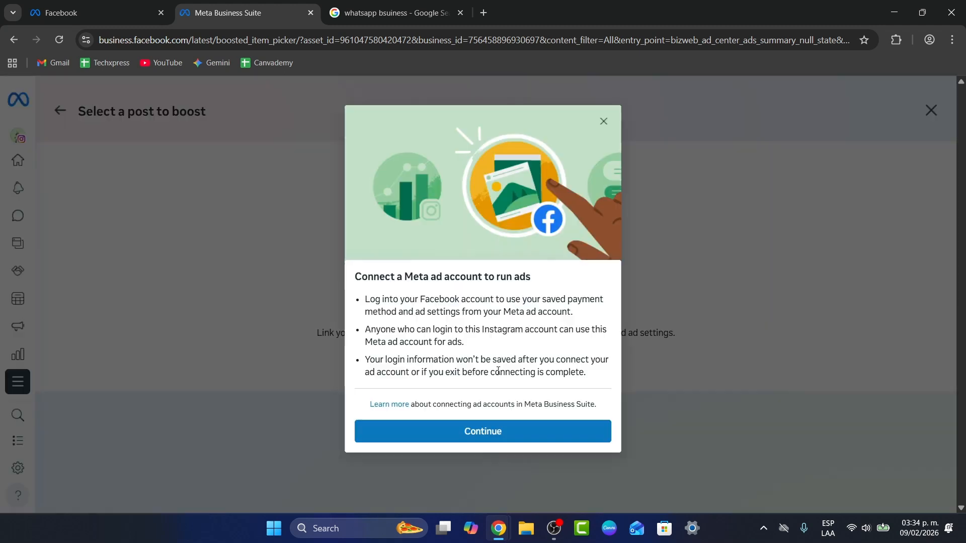
{"action": "left_click", "coordinate": [502, 448]}
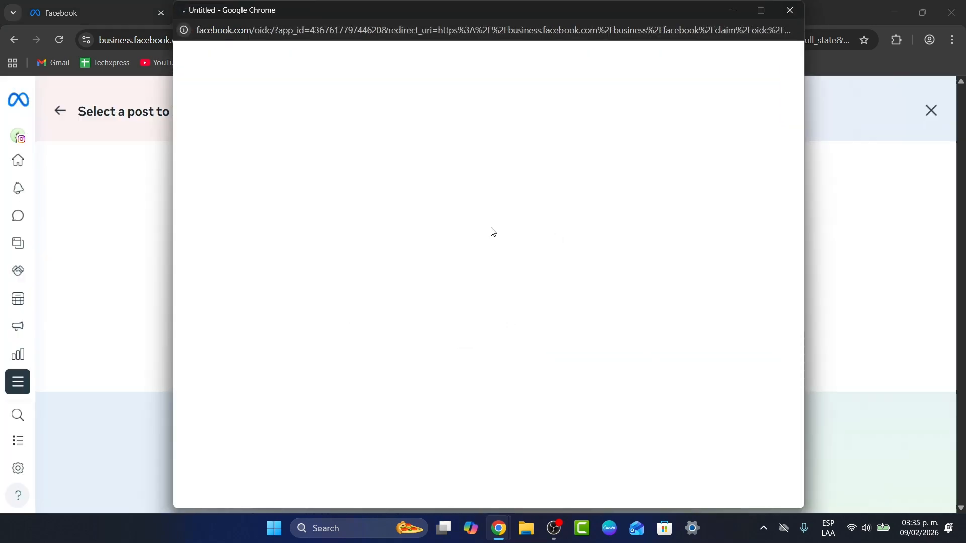
{"action": "left_click", "coordinate": [503, 197]}
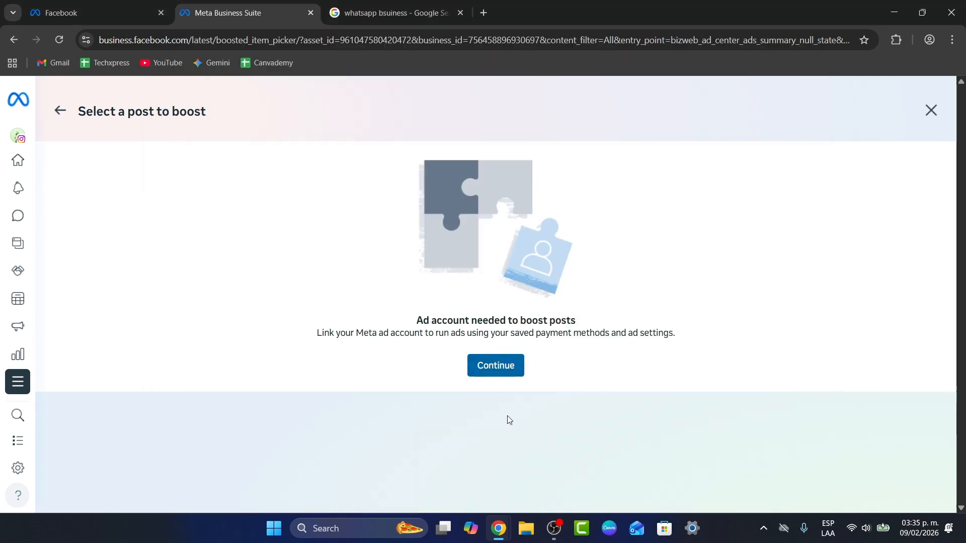
Step: Close the blank Facebook login window and return to the Meta Business Suite page
{"action": "mouse_move", "coordinate": [502, 530]}
{"action": "left_click", "coordinate": [667, 460]}
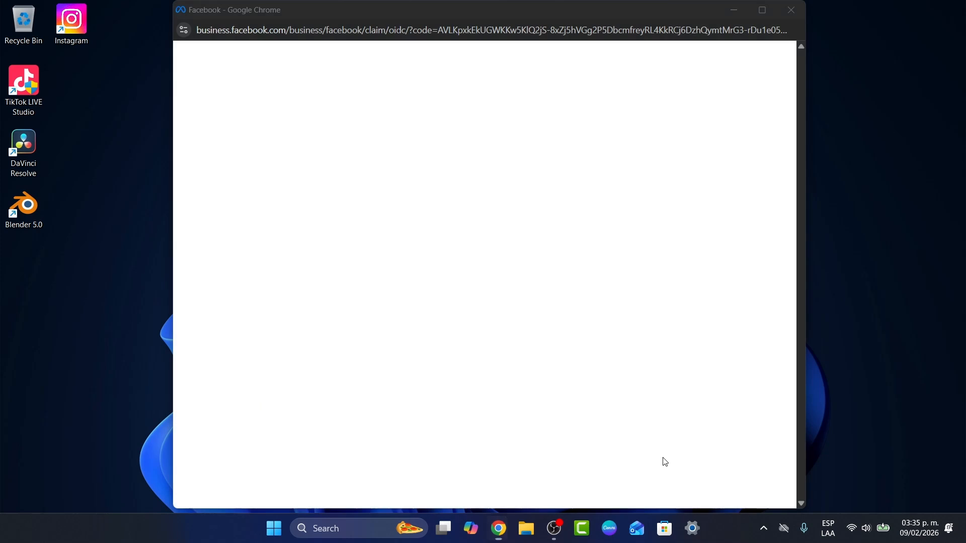
{"action": "left_click", "coordinate": [784, 11]}
{"action": "mouse_move", "coordinate": [499, 528]}
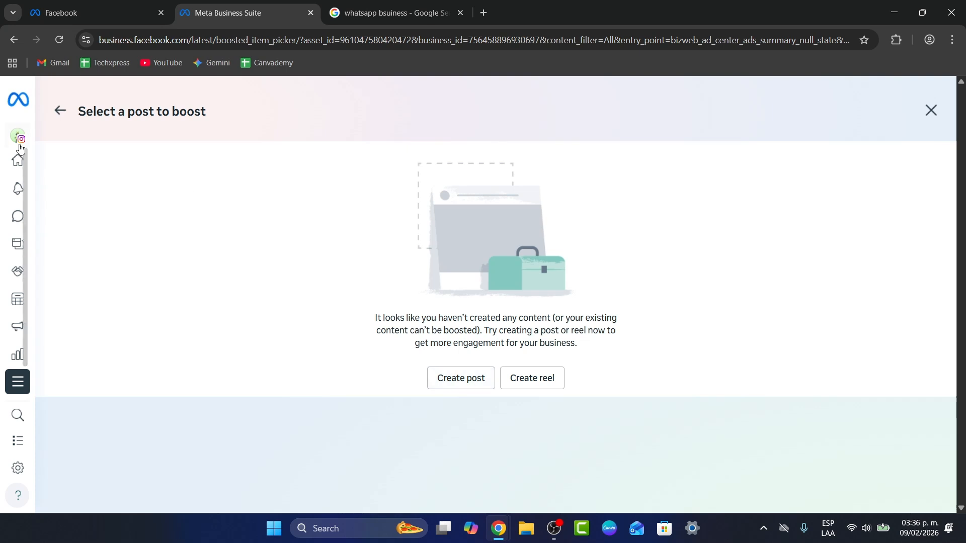
{"action": "mouse_move", "coordinate": [18, 149]}
{"action": "left_click", "coordinate": [56, 141]}
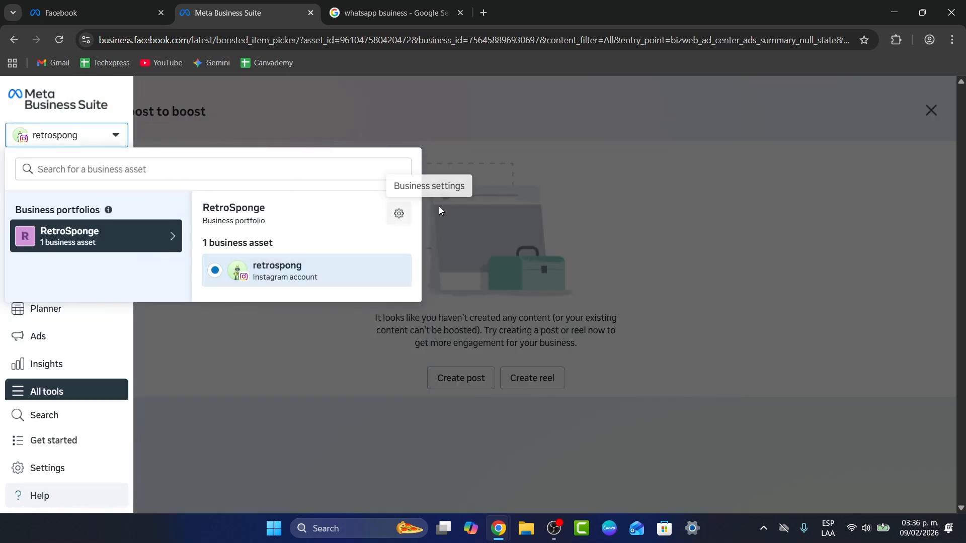
{"action": "left_click", "coordinate": [442, 350]}
Step: Go to the Ads section from the home page's guide and start creating a post for the first ad
{"action": "mouse_move", "coordinate": [25, 166]}
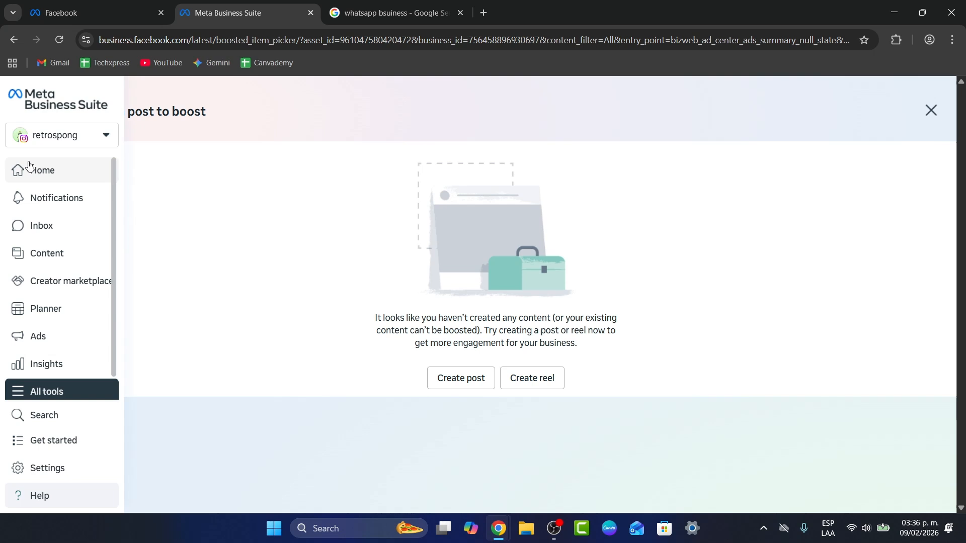
{"action": "left_click", "coordinate": [65, 173]}
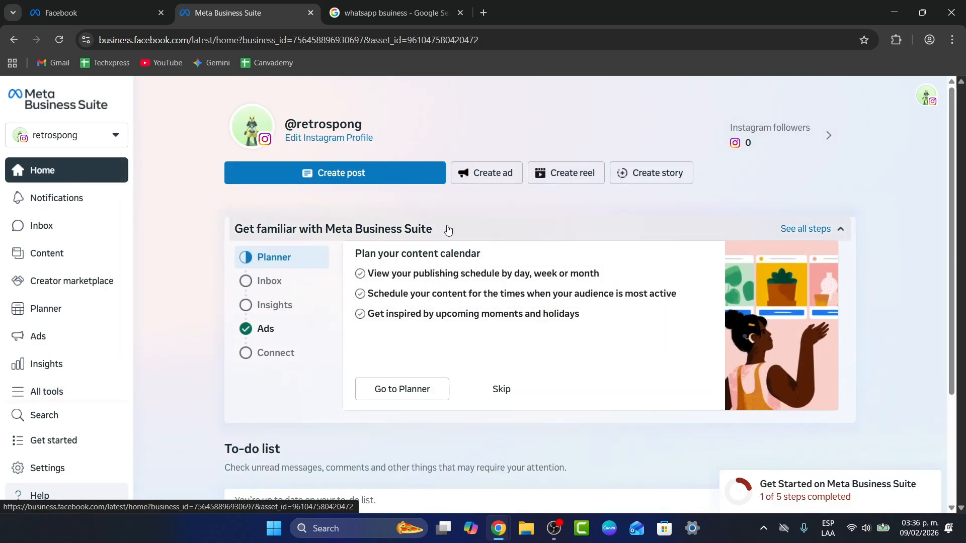
{"action": "left_click", "coordinate": [291, 332]}
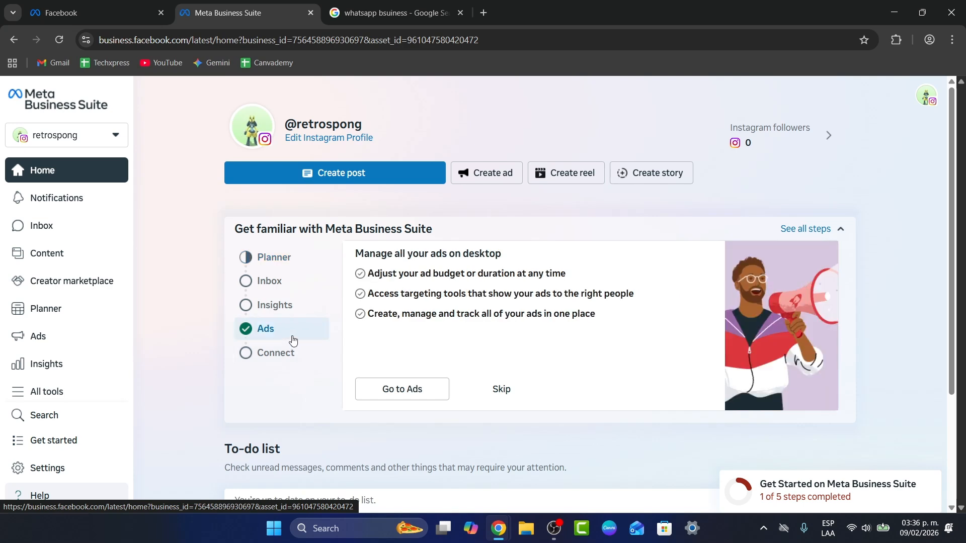
{"action": "left_click", "coordinate": [433, 395]}
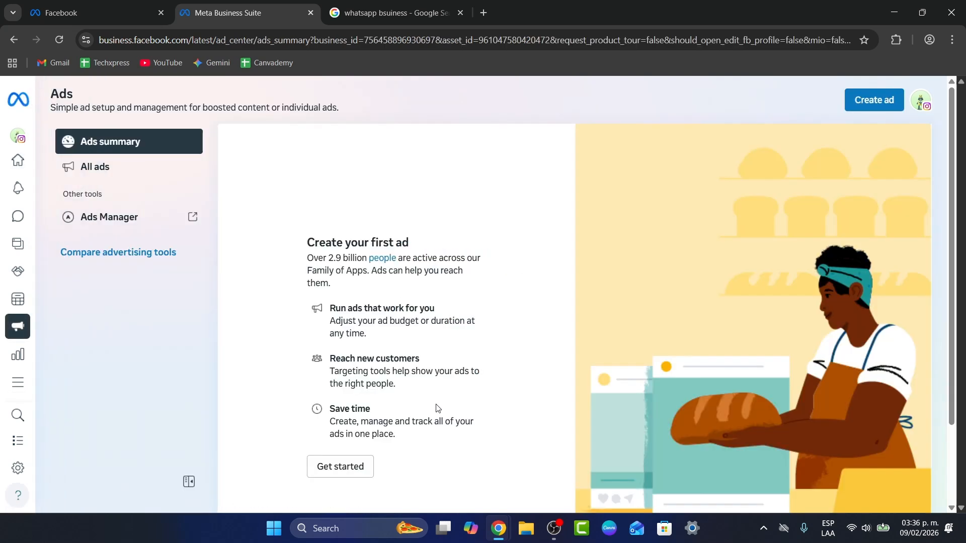
{"action": "left_click", "coordinate": [344, 468]}
{"action": "left_click", "coordinate": [487, 385]}
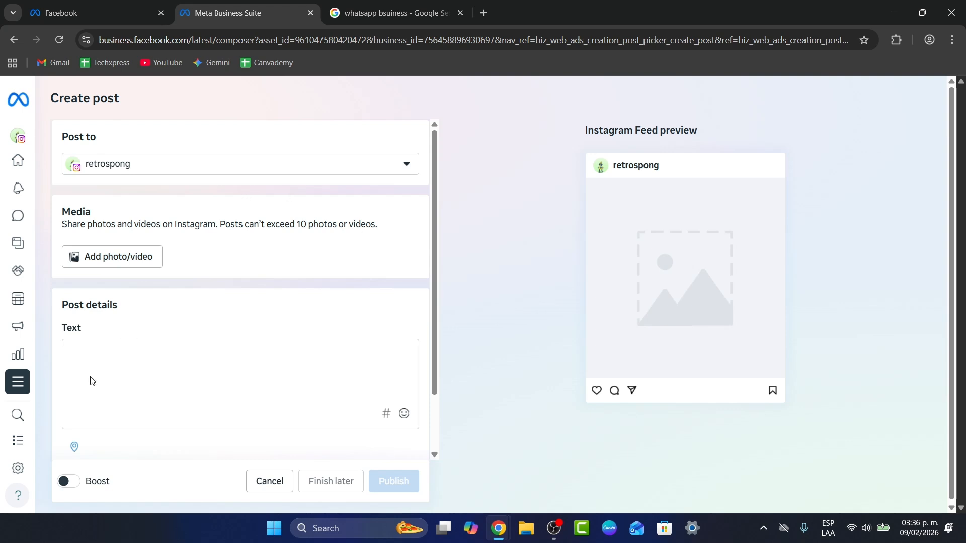
Step: Look through the full list of Business Suite tools and open Ads Manager
{"action": "mouse_move", "coordinate": [20, 438]}
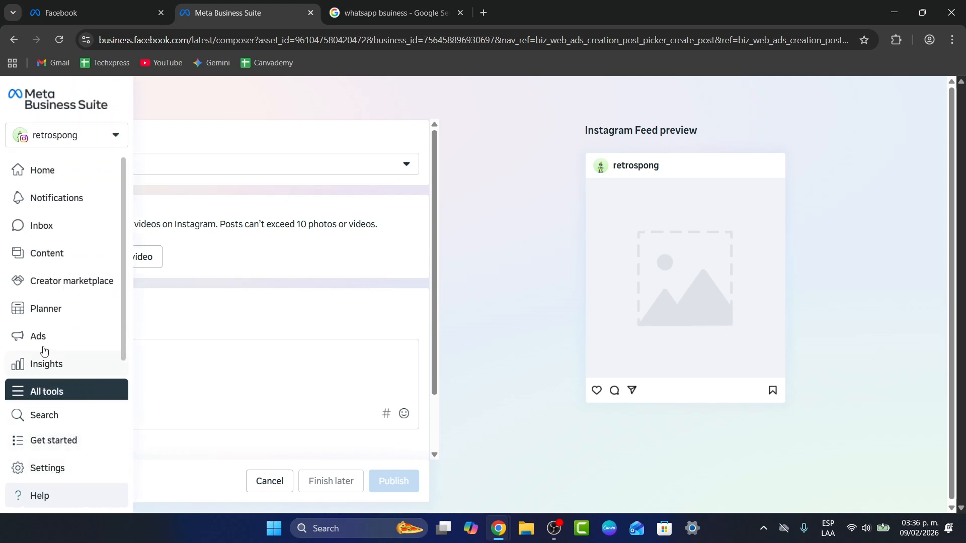
{"action": "left_click", "coordinate": [53, 463]}
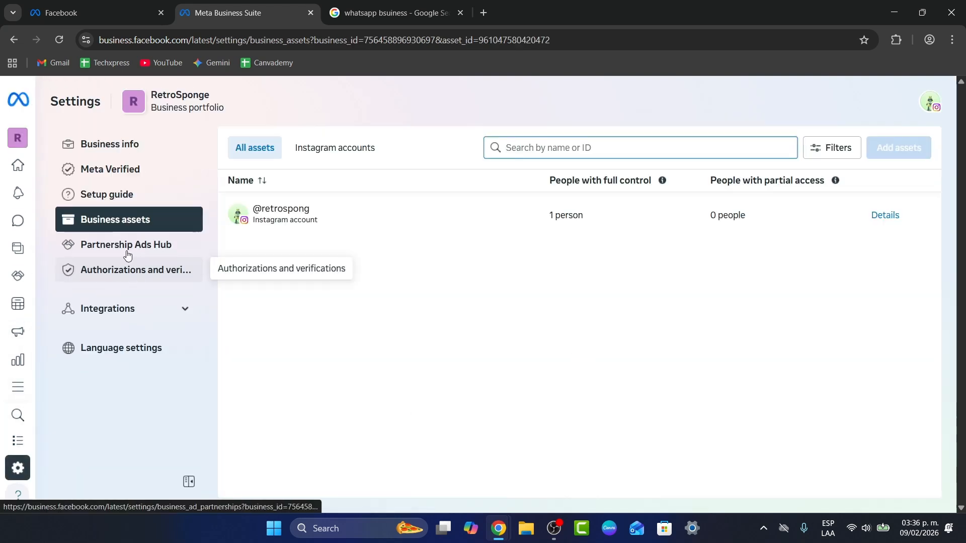
{"action": "mouse_move", "coordinate": [17, 452]}
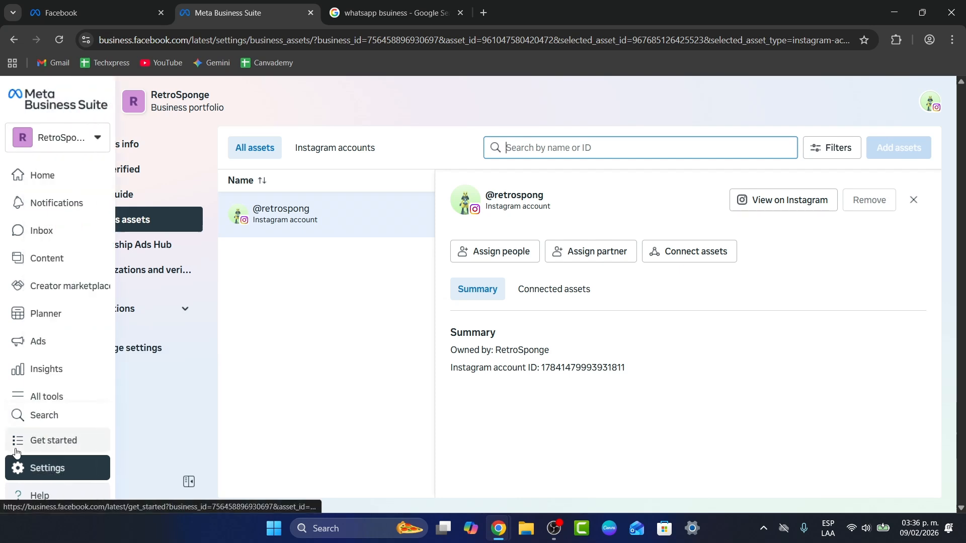
{"action": "left_click", "coordinate": [64, 397]}
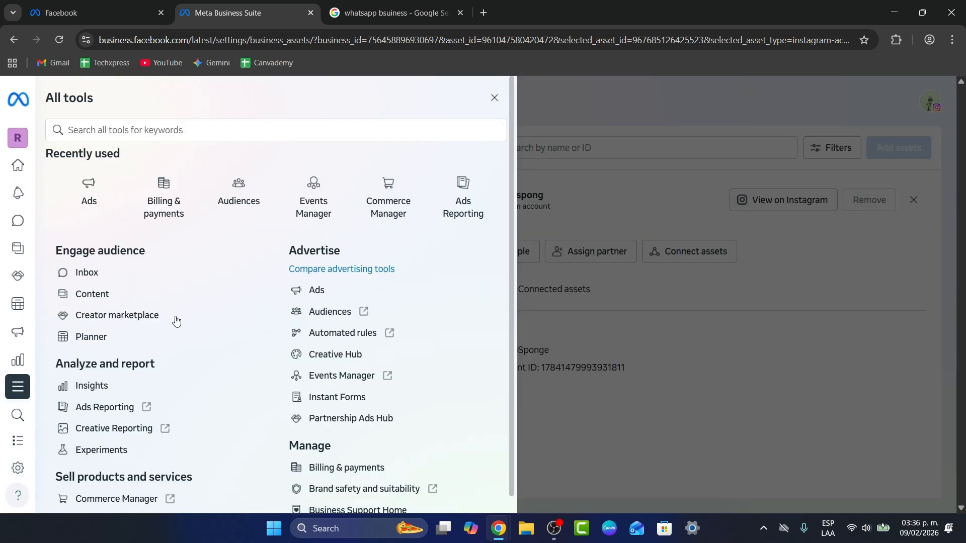
{"action": "scroll", "coordinate": [351, 357], "scroll_direction": "down", "scroll_amount": 1}
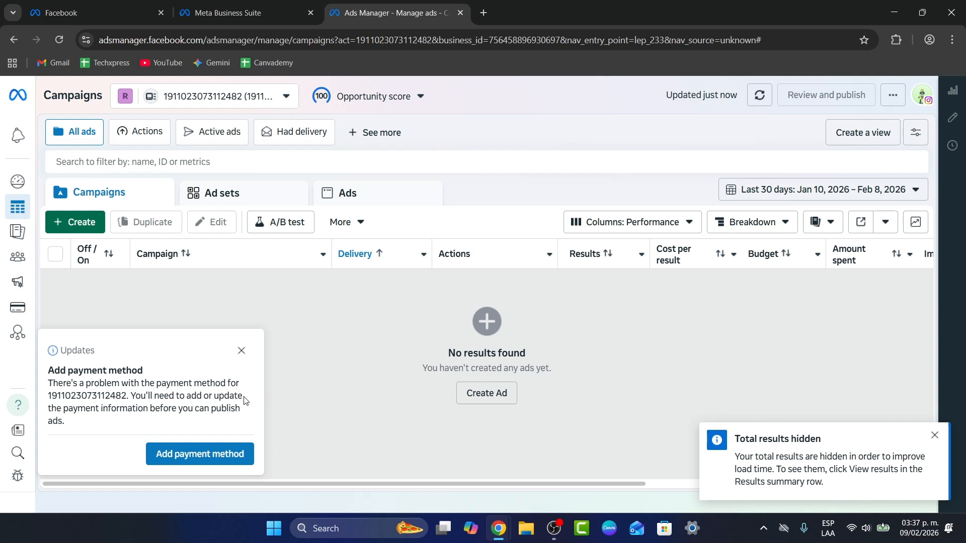
Step: Dismiss the payment method notice and create a new campaign with the Engagement objective
{"action": "left_click", "coordinate": [241, 350]}
{"action": "left_click", "coordinate": [85, 225]}
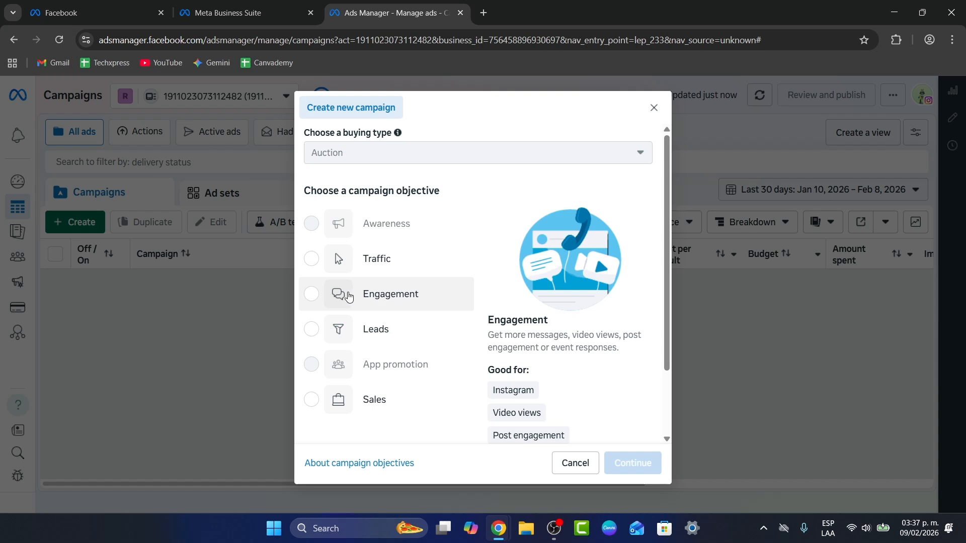
{"action": "left_click", "coordinate": [371, 301]}
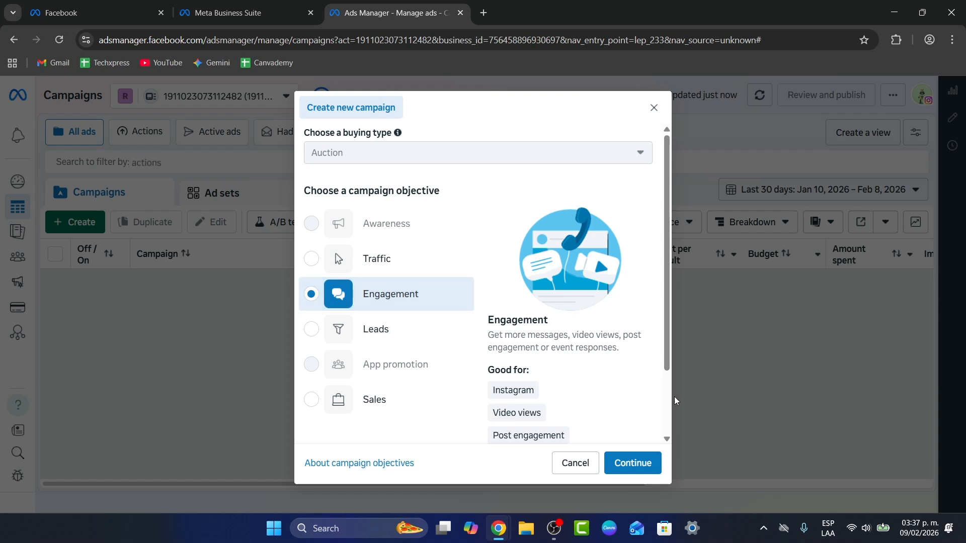
{"action": "scroll", "coordinate": [592, 401], "scroll_direction": "down", "scroll_amount": 2}
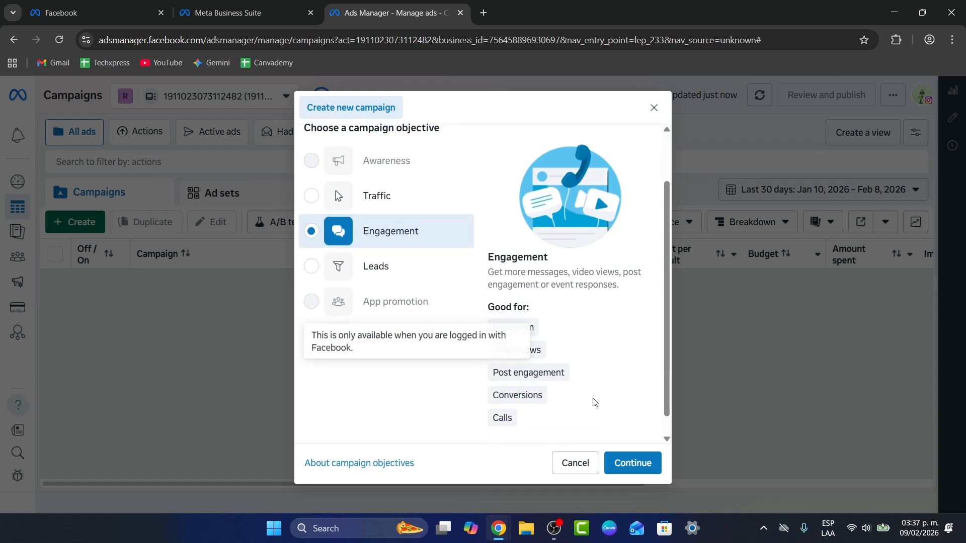
{"action": "left_click", "coordinate": [647, 463]}
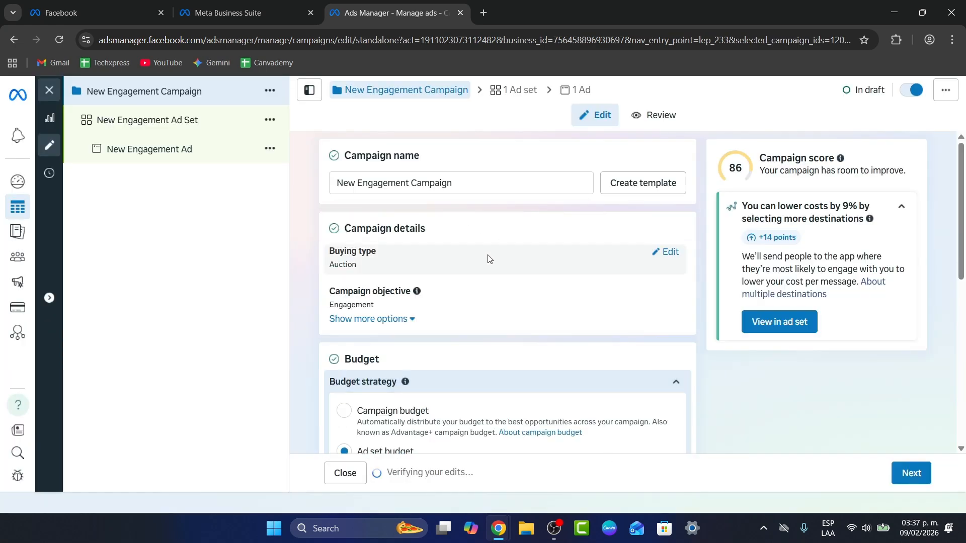
Step: Review the new campaign's details and budget settings, and show the additional options in the campaign details
{"action": "scroll", "coordinate": [523, 271], "scroll_direction": "down", "scroll_amount": 1}
{"action": "scroll", "coordinate": [523, 271], "scroll_direction": "down", "scroll_amount": 5}
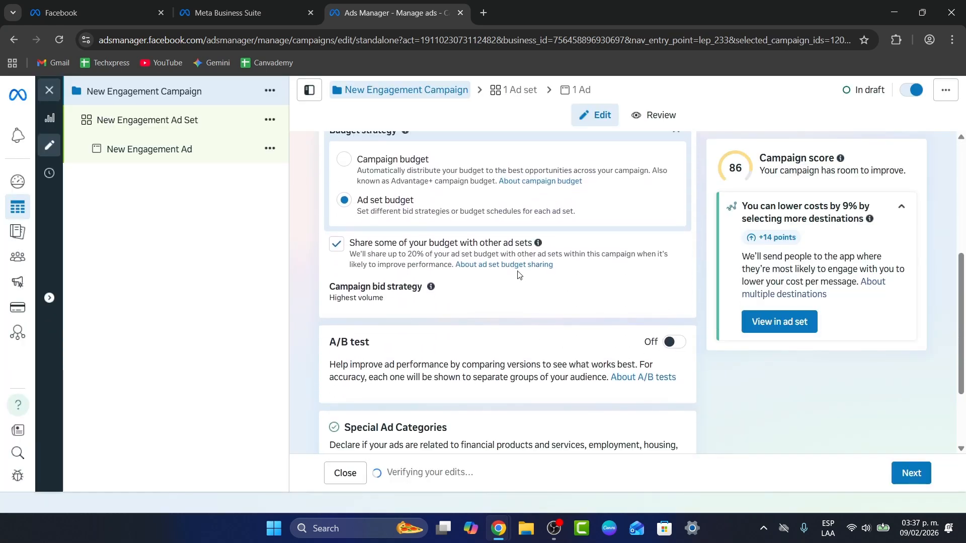
{"action": "scroll", "coordinate": [513, 282], "scroll_direction": "up", "scroll_amount": 5}
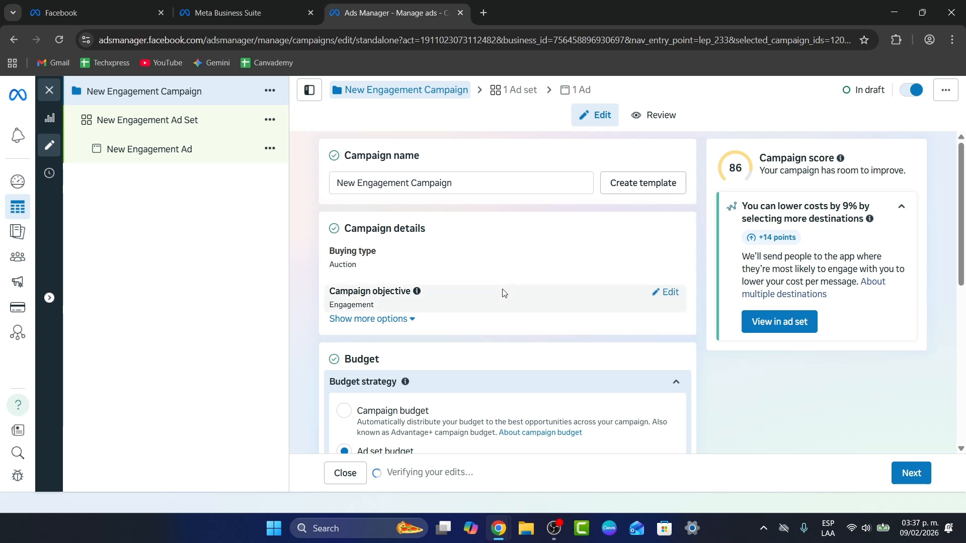
{"action": "left_click", "coordinate": [401, 319]}
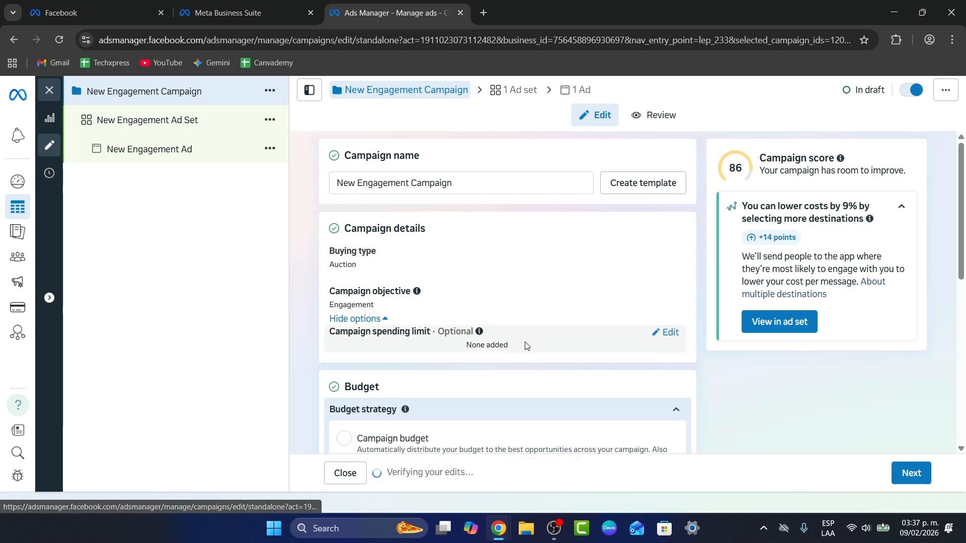
Step: Open the New Engagement Ad Set and set its conversion location to Calls
{"action": "left_click", "coordinate": [206, 131]}
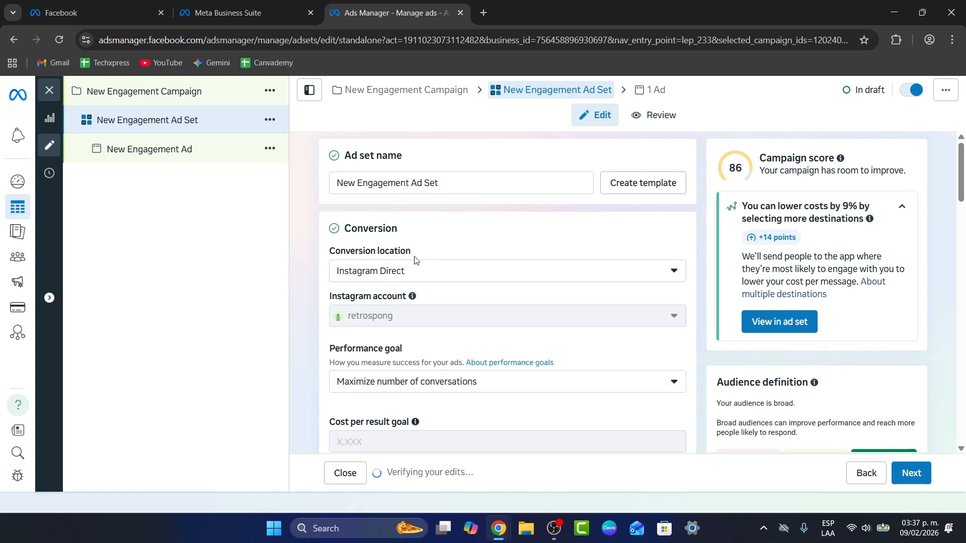
{"action": "left_click", "coordinate": [406, 271]}
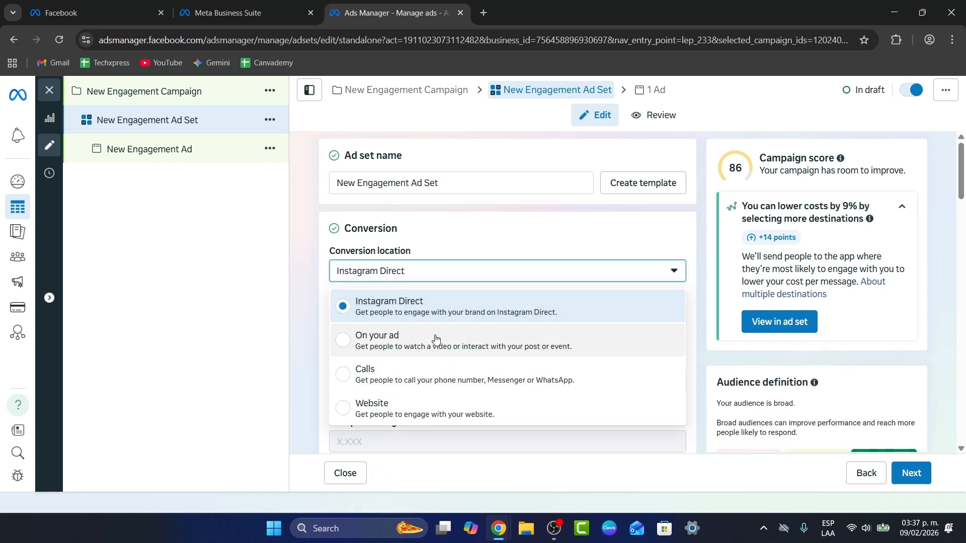
{"action": "left_click", "coordinate": [422, 380]}
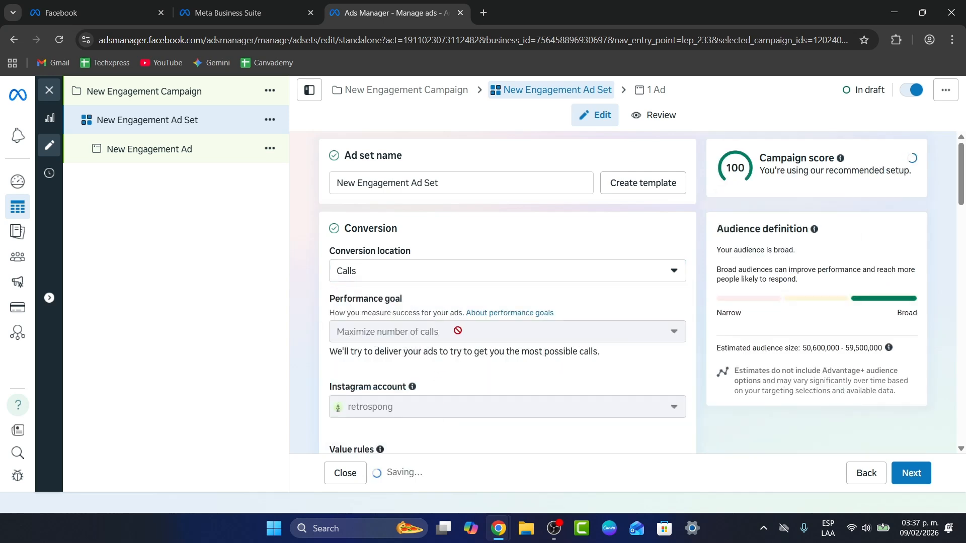
Step: Show the additional conversion options and set the ad set's daily budget to 20 MXN
{"action": "scroll", "coordinate": [458, 331], "scroll_direction": "down", "scroll_amount": 1}
{"action": "scroll", "coordinate": [430, 350], "scroll_direction": "down", "scroll_amount": 2}
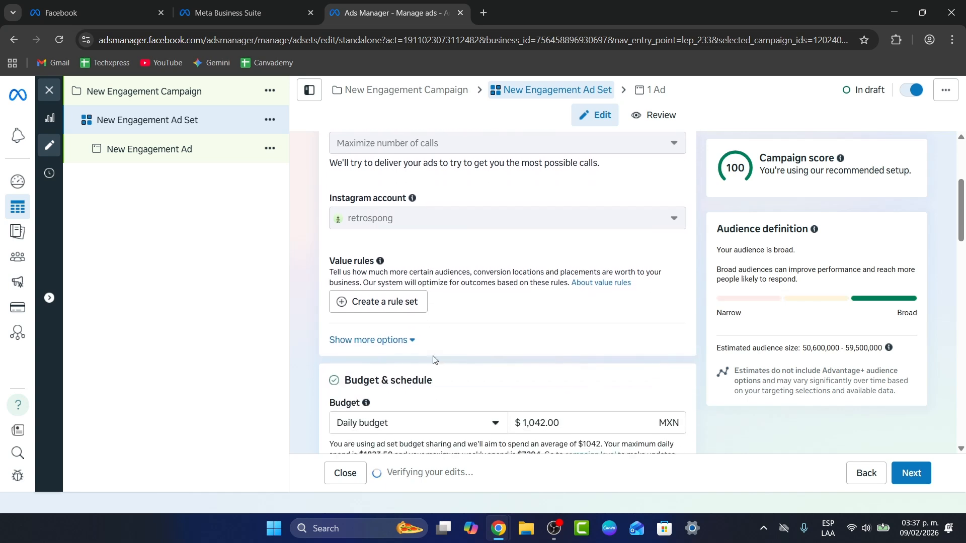
{"action": "left_click", "coordinate": [408, 339]}
{"action": "scroll", "coordinate": [477, 334], "scroll_direction": "down", "scroll_amount": 4}
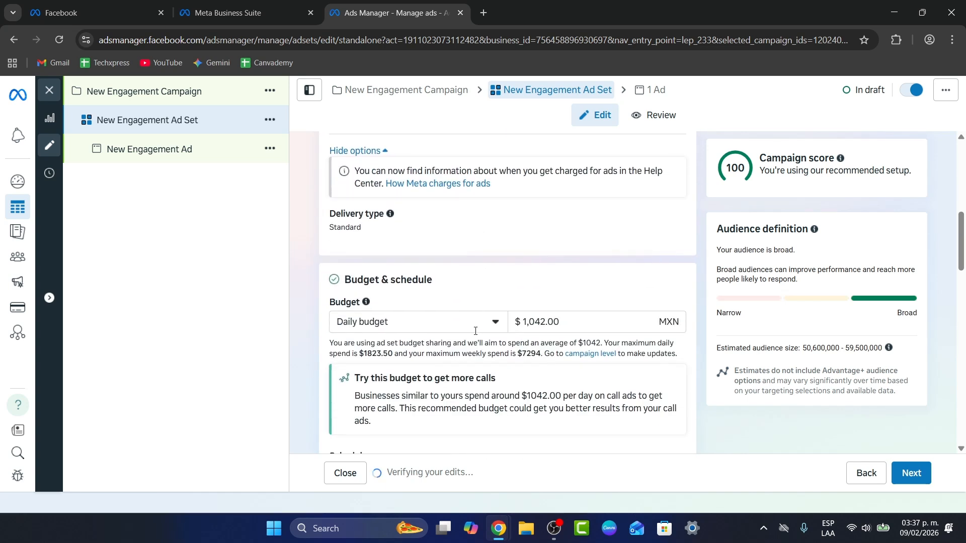
{"action": "left_click", "coordinate": [579, 261]}
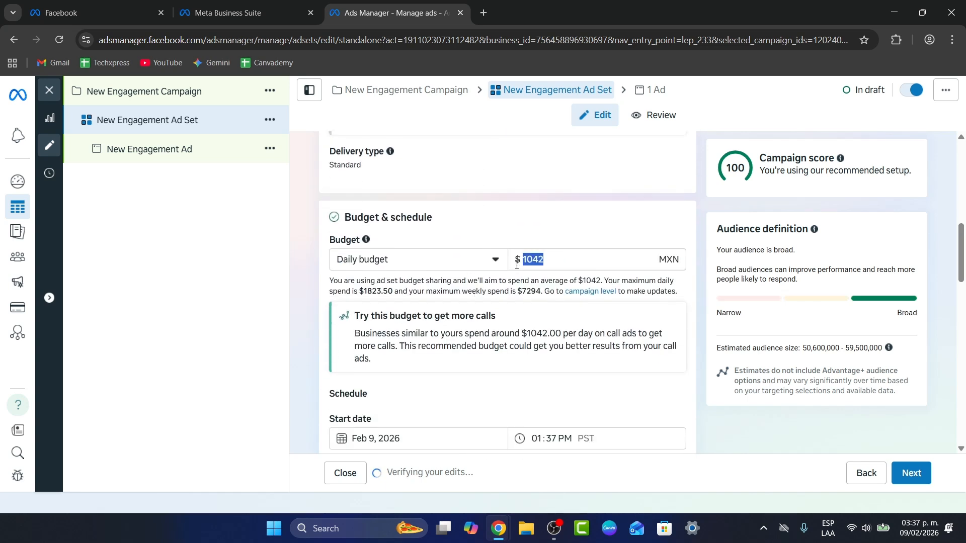
{"action": "type", "text": "20"}
Step: Review the ad set's schedule, audience controls, locations, Advantage+ audience, ad transparency and placements settings
{"action": "scroll", "coordinate": [508, 254], "scroll_direction": "down", "scroll_amount": 2}
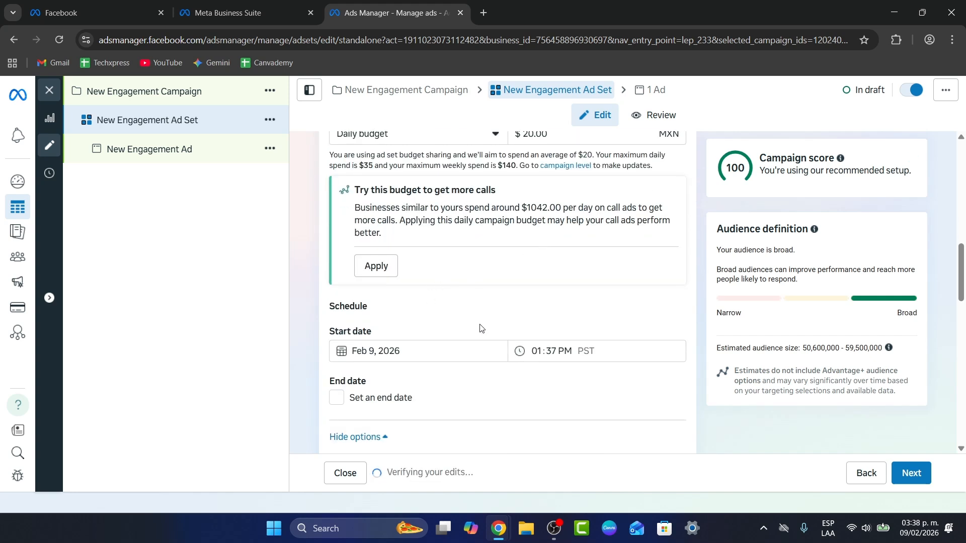
{"action": "scroll", "coordinate": [481, 327], "scroll_direction": "down", "scroll_amount": 2}
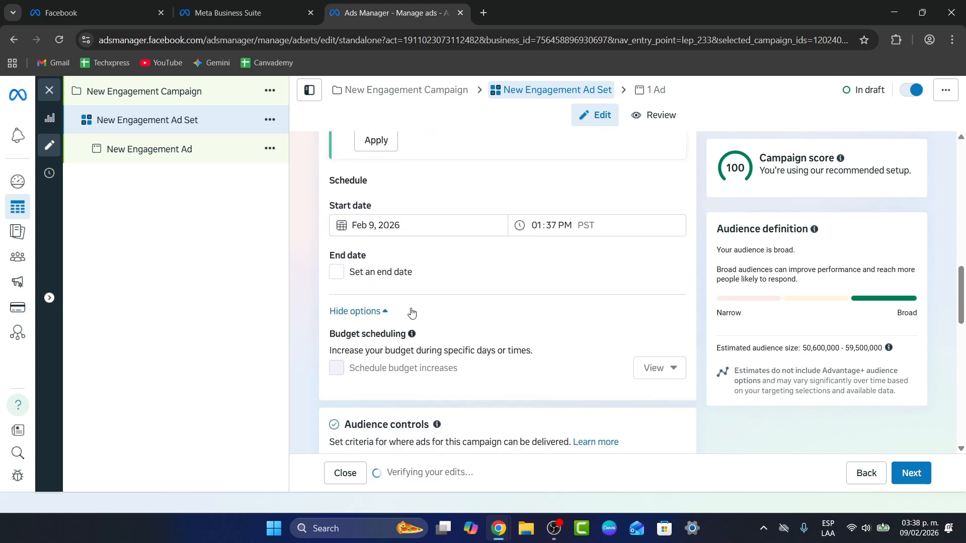
{"action": "scroll", "coordinate": [408, 332], "scroll_direction": "down", "scroll_amount": 2}
{"action": "scroll", "coordinate": [423, 337], "scroll_direction": "down", "scroll_amount": 2}
{"action": "scroll", "coordinate": [483, 325], "scroll_direction": "down", "scroll_amount": 2}
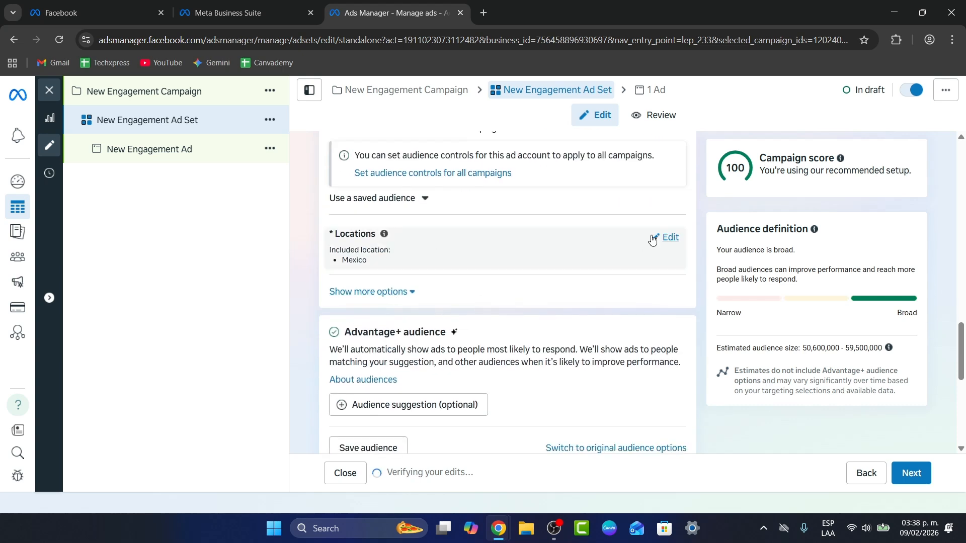
{"action": "scroll", "coordinate": [644, 254], "scroll_direction": "up", "scroll_amount": 3}
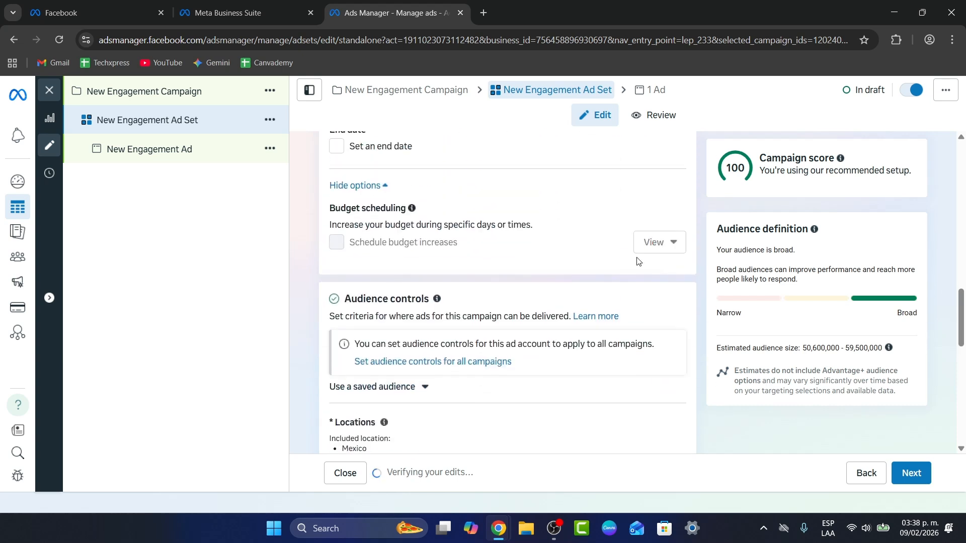
{"action": "scroll", "coordinate": [498, 373], "scroll_direction": "up", "scroll_amount": 2}
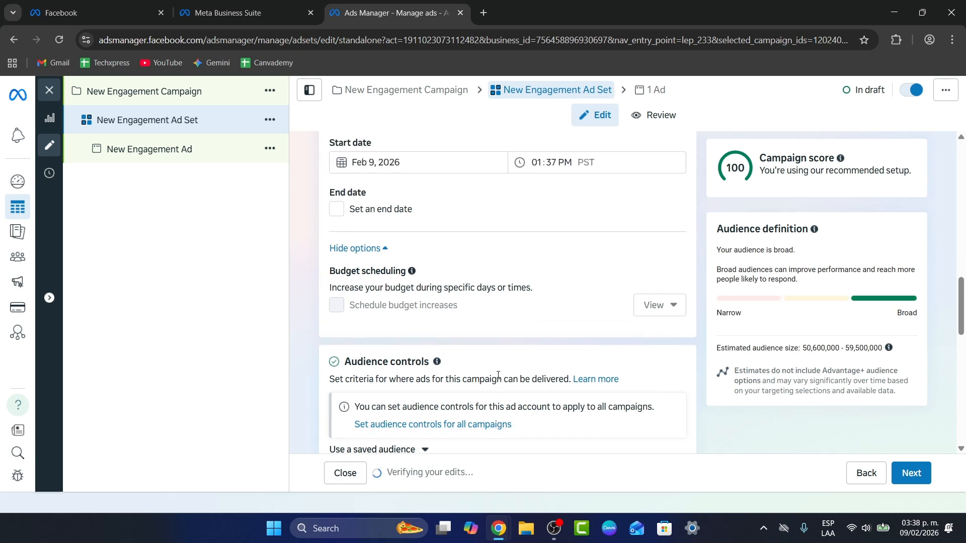
{"action": "scroll", "coordinate": [498, 378], "scroll_direction": "down", "scroll_amount": 5}
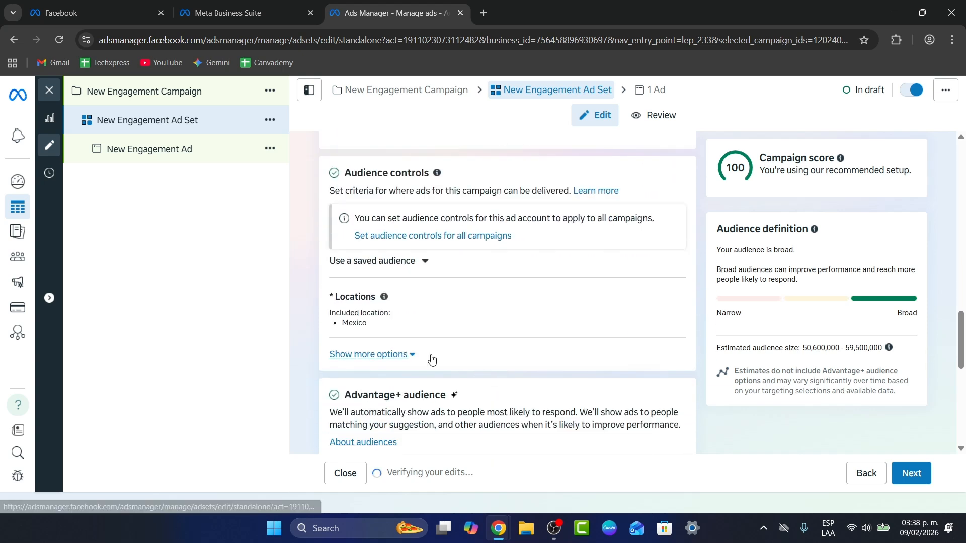
{"action": "scroll", "coordinate": [526, 372], "scroll_direction": "down", "scroll_amount": 1}
{"action": "left_click_drag", "start_coordinate": [449, 269], "coordinate": [354, 270]}
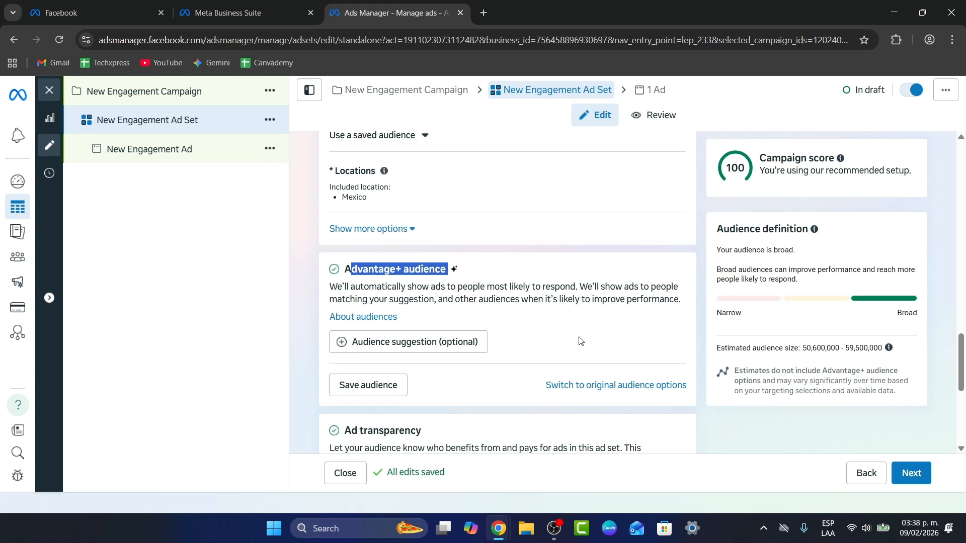
{"action": "scroll", "coordinate": [581, 341], "scroll_direction": "down", "scroll_amount": 5}
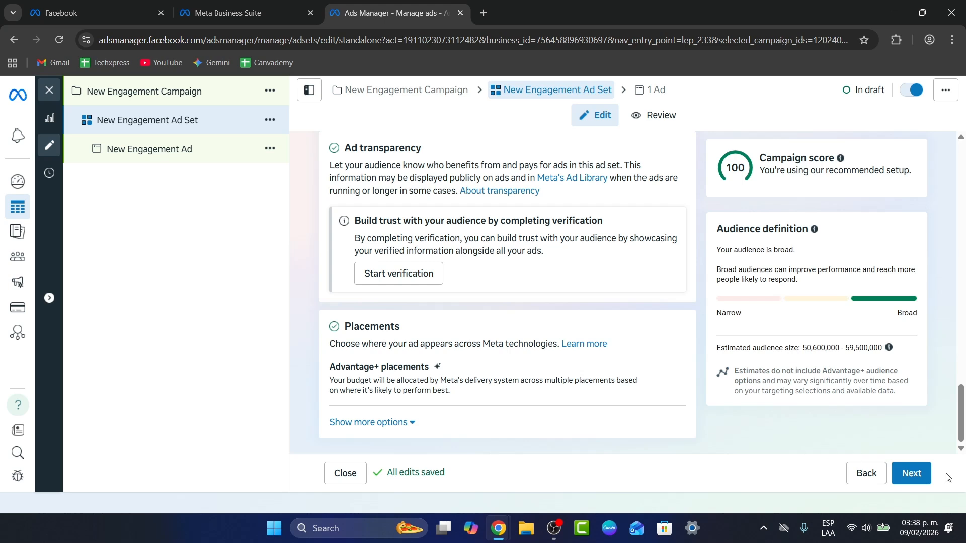
Step: Proceed to the ad level and rename the ad as AD1
{"action": "left_click", "coordinate": [920, 474]}
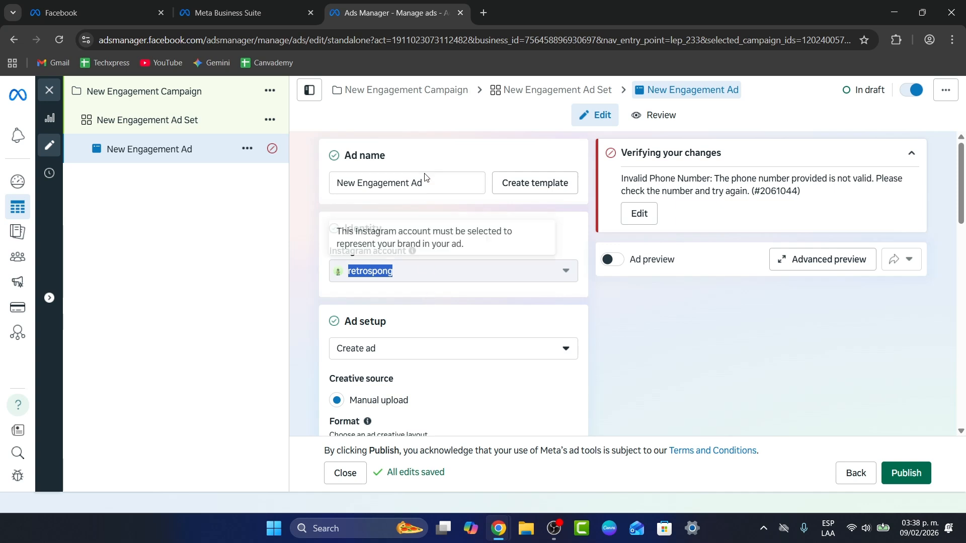
{"action": "triple_click", "coordinate": [436, 188]}
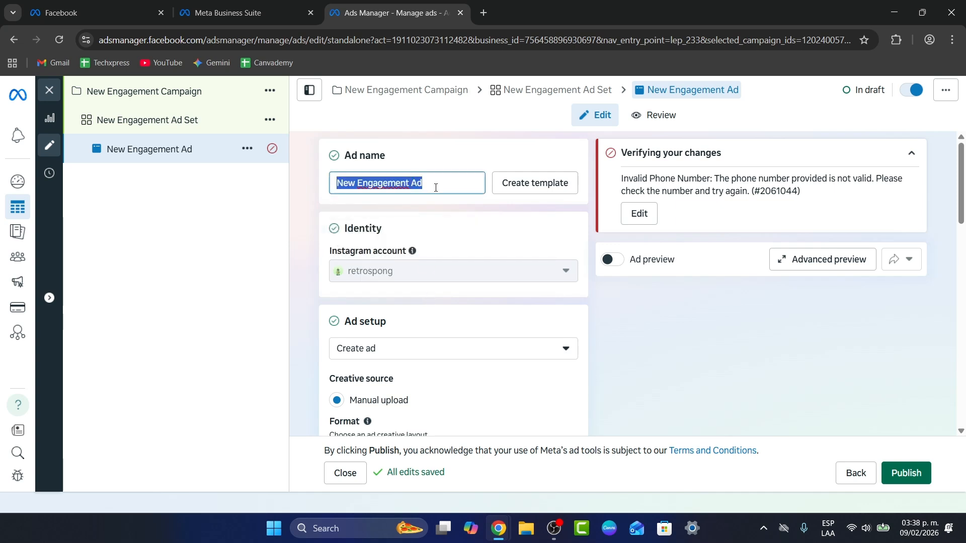
{"action": "type", "text": "AD1"}
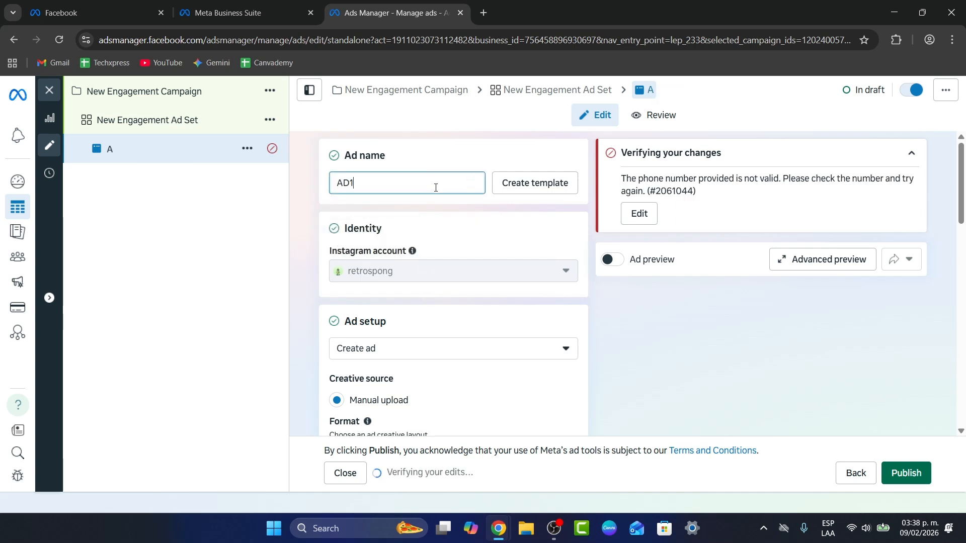
Step: Show the additional ad format options and set the ad's destination to Call on WhatsApp
{"action": "scroll", "coordinate": [445, 216], "scroll_direction": "down", "scroll_amount": 3}
{"action": "scroll", "coordinate": [449, 226], "scroll_direction": "down", "scroll_amount": 1}
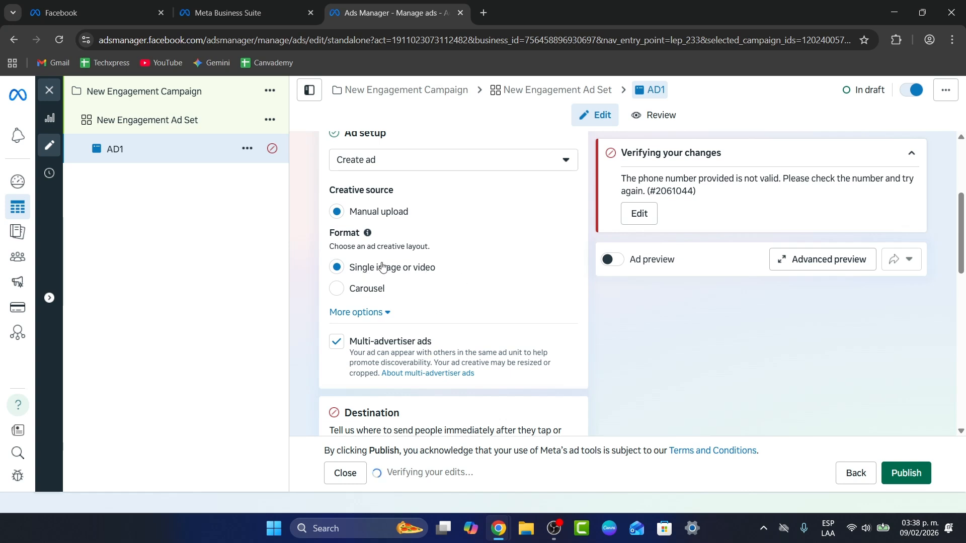
{"action": "left_click", "coordinate": [379, 315]}
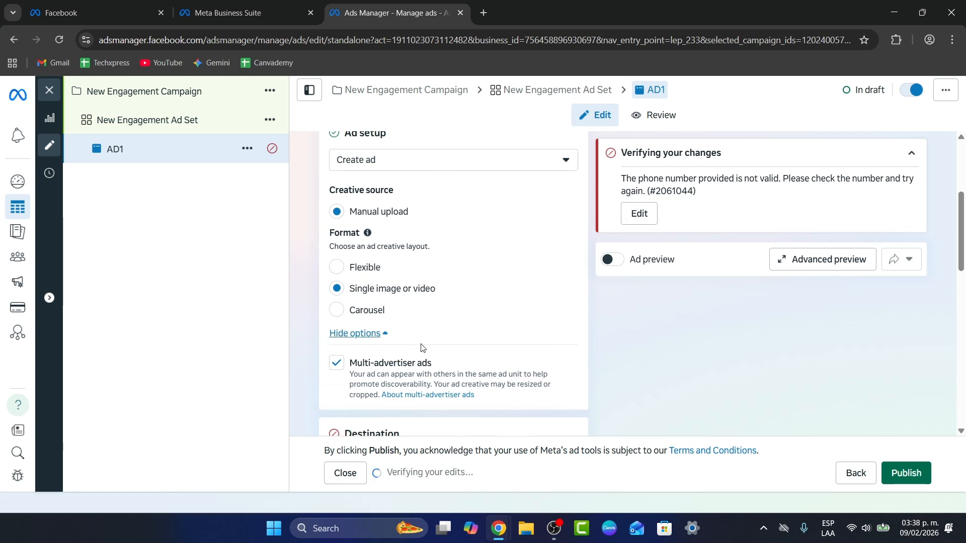
{"action": "scroll", "coordinate": [424, 347], "scroll_direction": "down", "scroll_amount": 3}
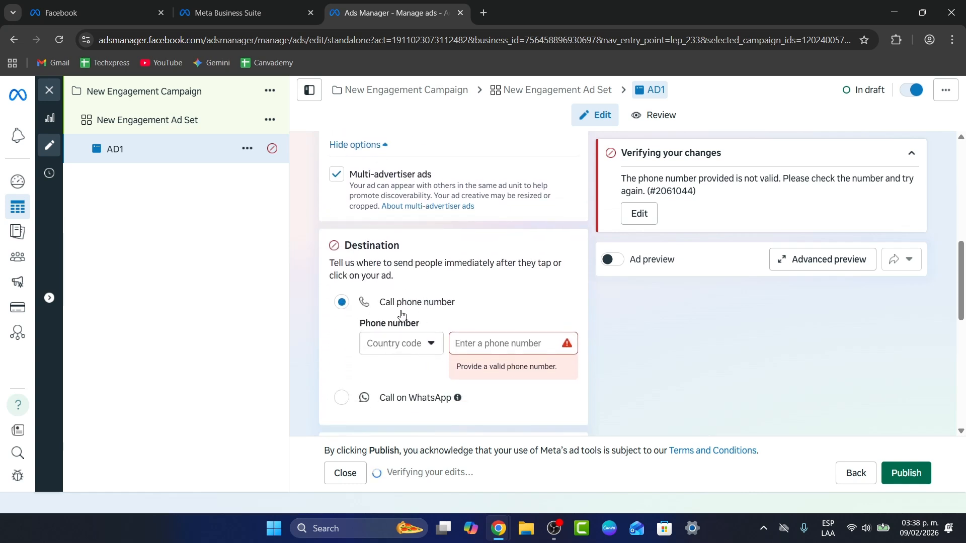
{"action": "left_click", "coordinate": [342, 397]}
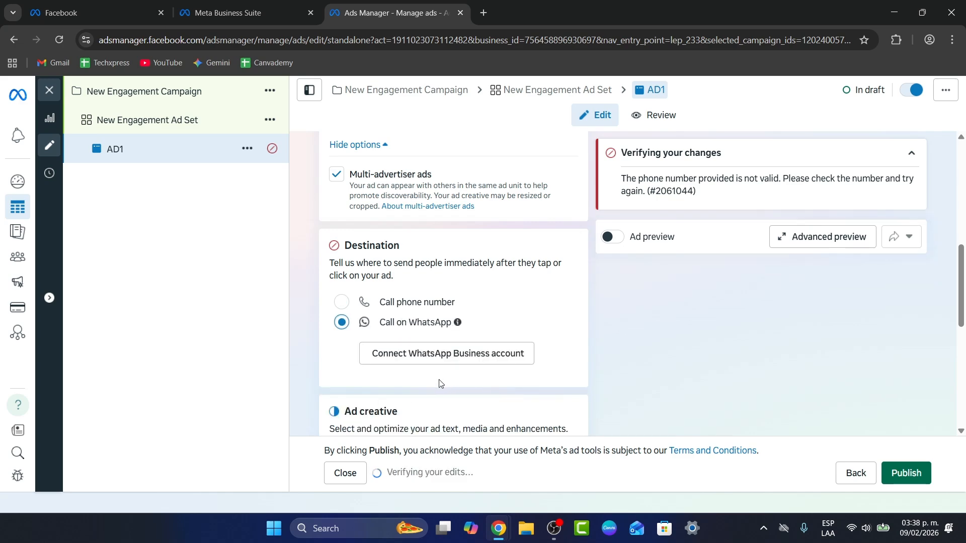
Step: Check the country code and phone number fields for connecting a WhatsApp Business account, and close the form without connecting
{"action": "scroll", "coordinate": [402, 287], "scroll_direction": "down", "scroll_amount": 1}
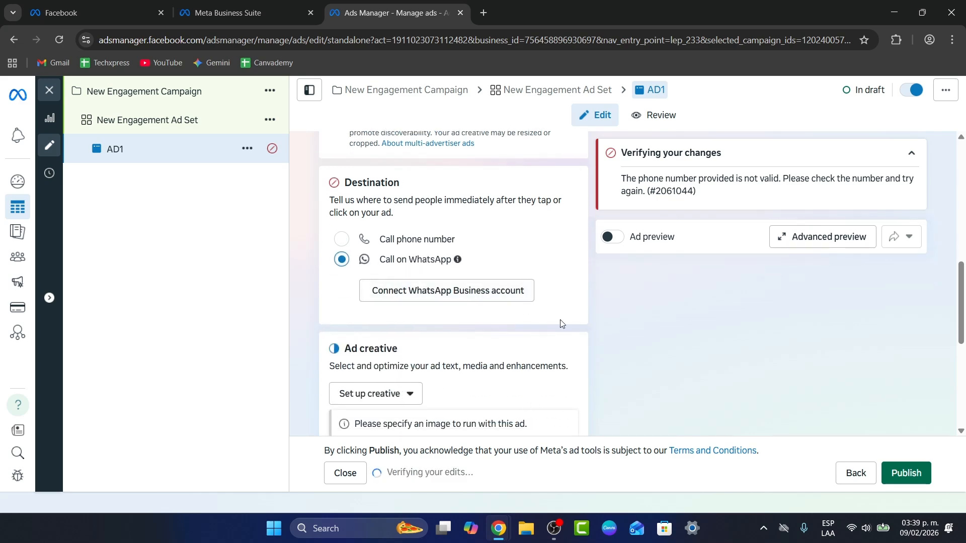
{"action": "left_click", "coordinate": [443, 298]}
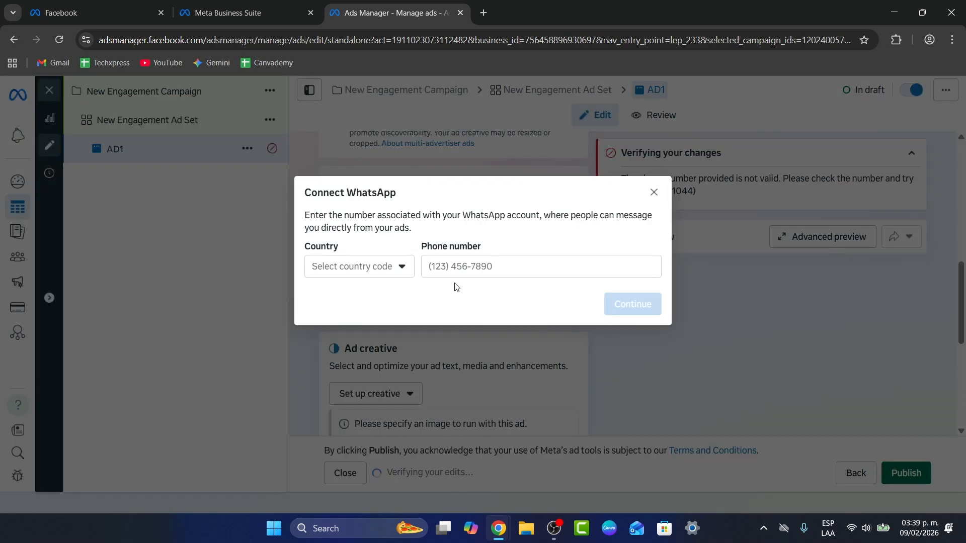
{"action": "left_click", "coordinate": [385, 272]}
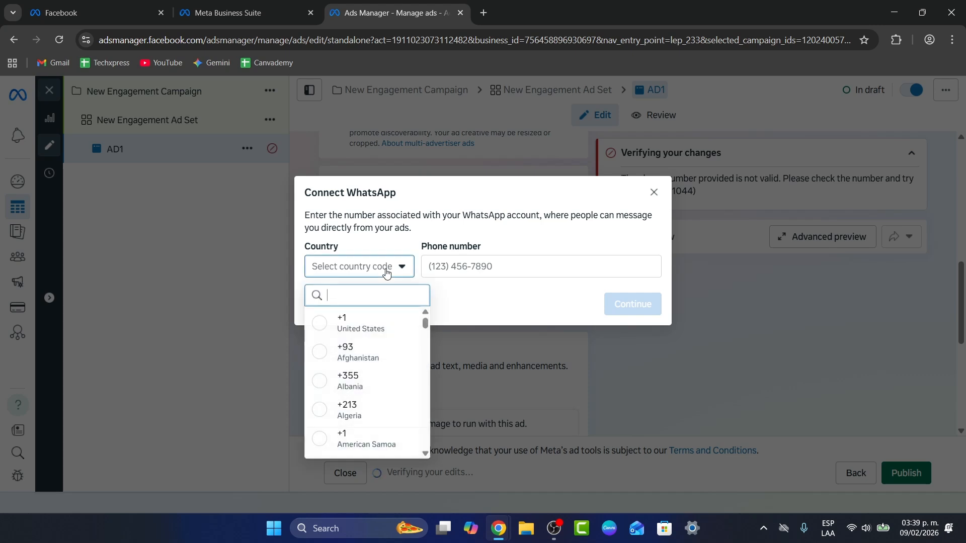
{"action": "left_click", "coordinate": [503, 272]}
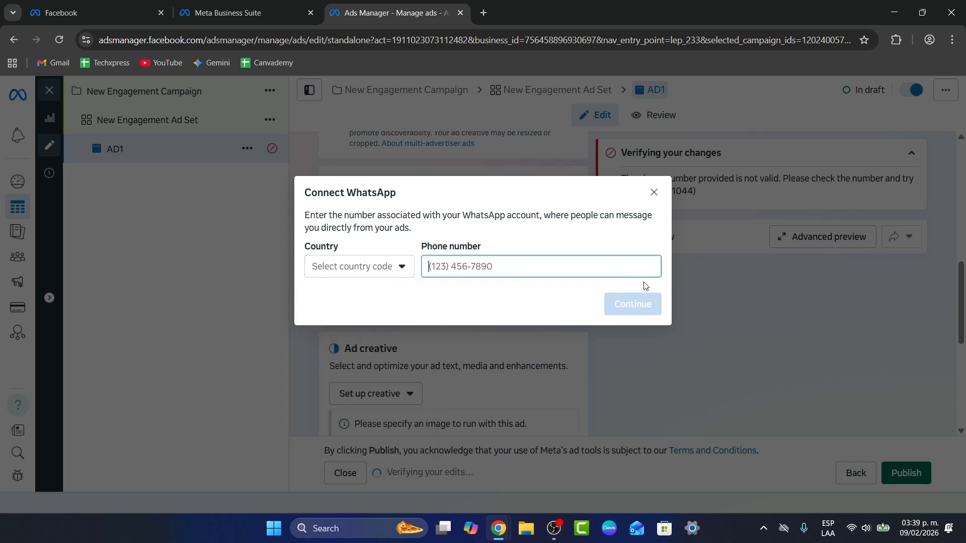
{"action": "left_click", "coordinate": [654, 193]}
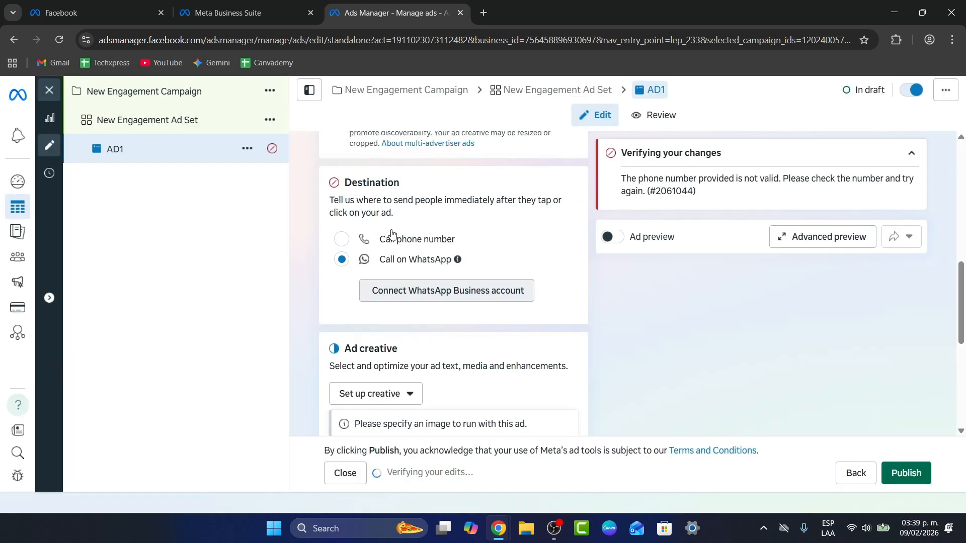
Step: Set up an image ad creative and upload the MINIATURAS CANVA8 image from the Downloads folder
{"action": "scroll", "coordinate": [408, 241], "scroll_direction": "down", "scroll_amount": 3}
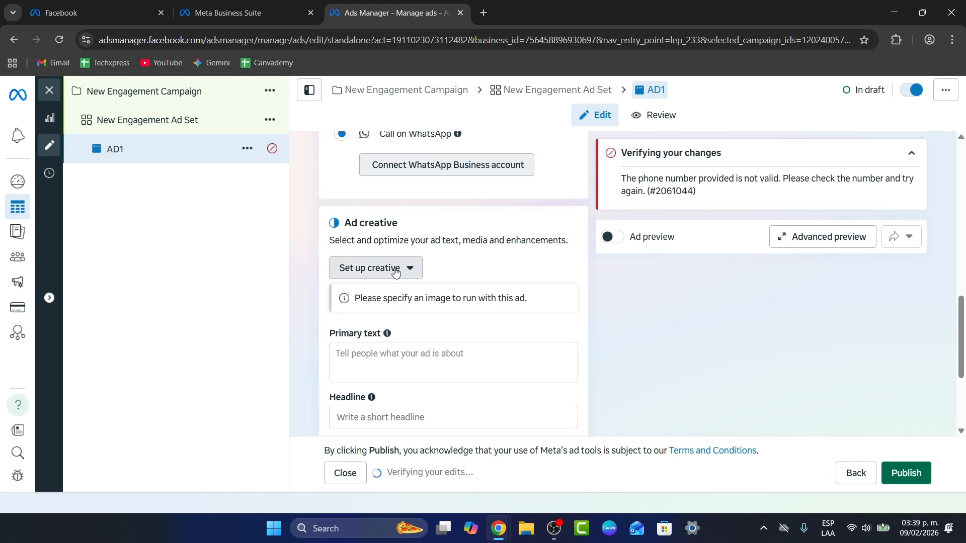
{"action": "left_click", "coordinate": [395, 268]}
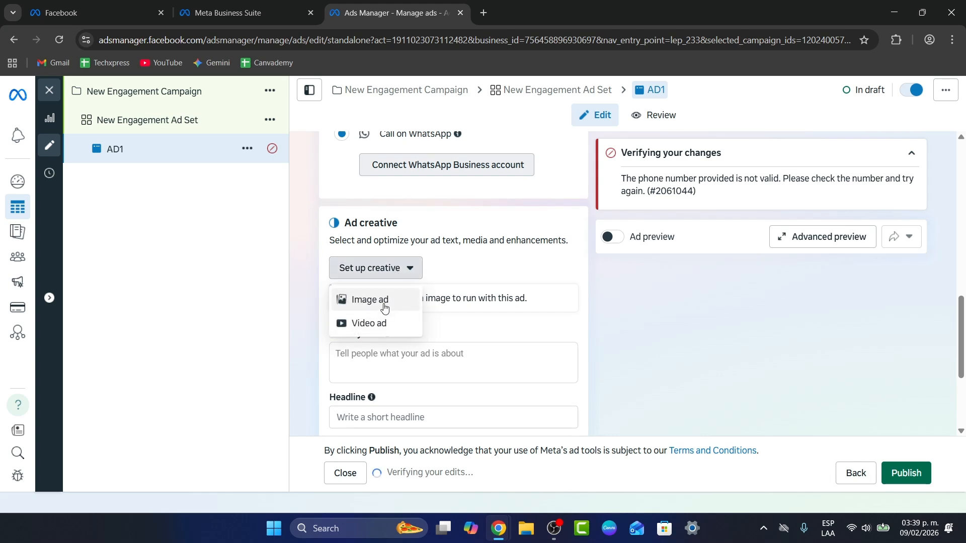
{"action": "left_click", "coordinate": [385, 308]}
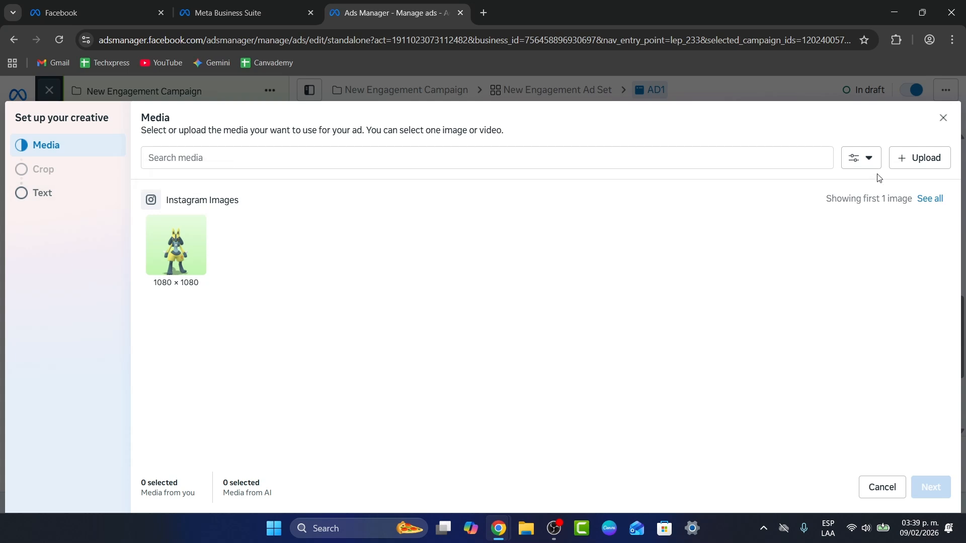
{"action": "left_click", "coordinate": [911, 158]}
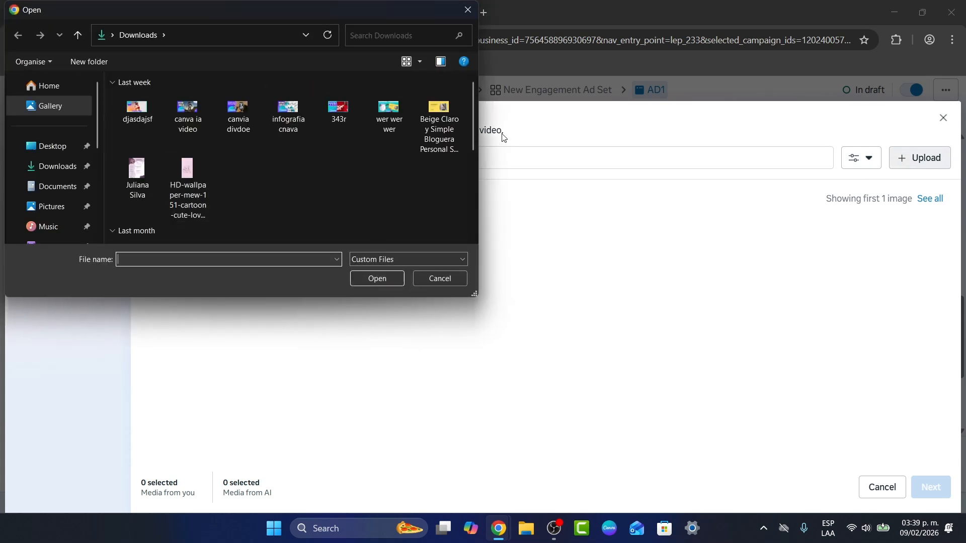
{"action": "scroll", "coordinate": [298, 160], "scroll_direction": "down", "scroll_amount": 3}
{"action": "scroll", "coordinate": [276, 156], "scroll_direction": "down", "scroll_amount": 3}
{"action": "scroll", "coordinate": [258, 161], "scroll_direction": "up", "scroll_amount": 2}
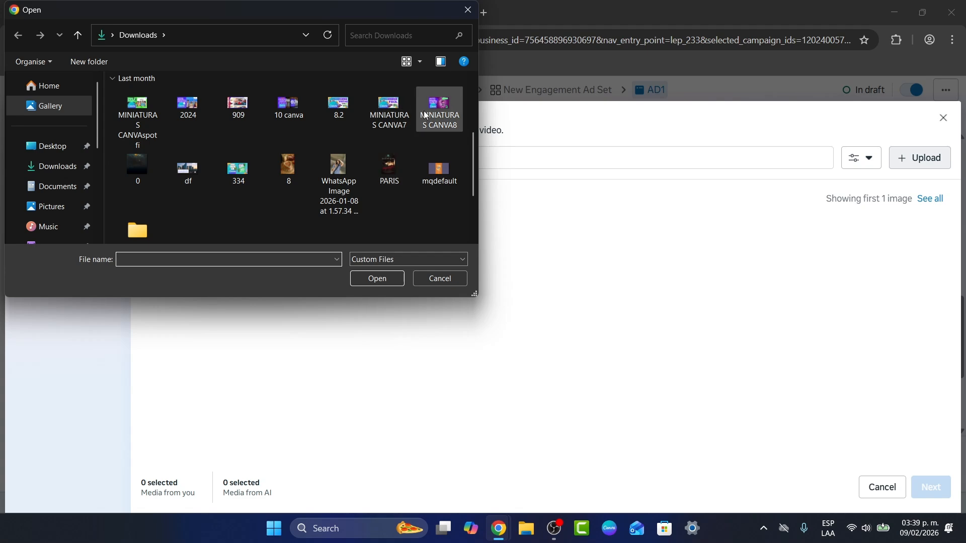
{"action": "left_click", "coordinate": [439, 108]}
{"action": "left_click", "coordinate": [387, 276]}
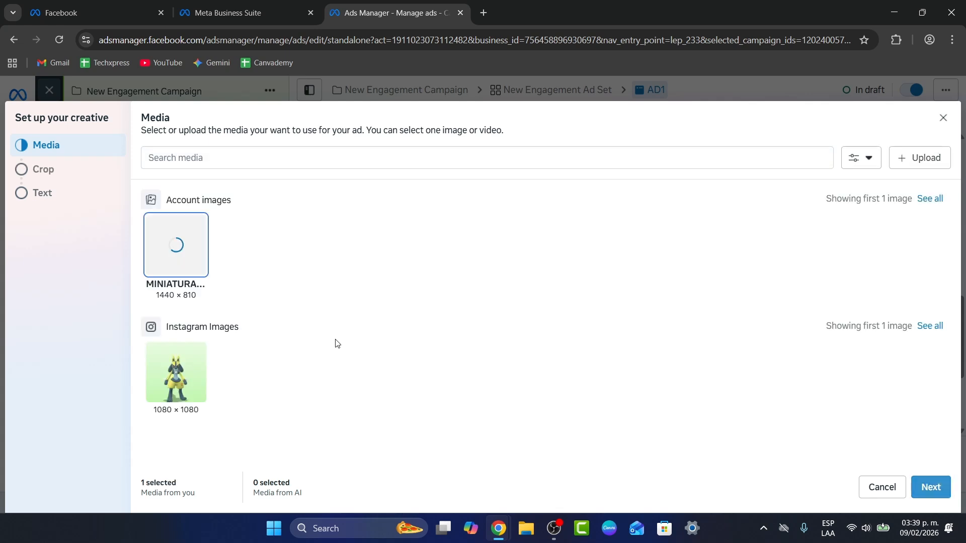
Step: Proceed with the uploaded image to the placement crops and enable Crop and expand for the vertical version
{"action": "left_click", "coordinate": [930, 486]}
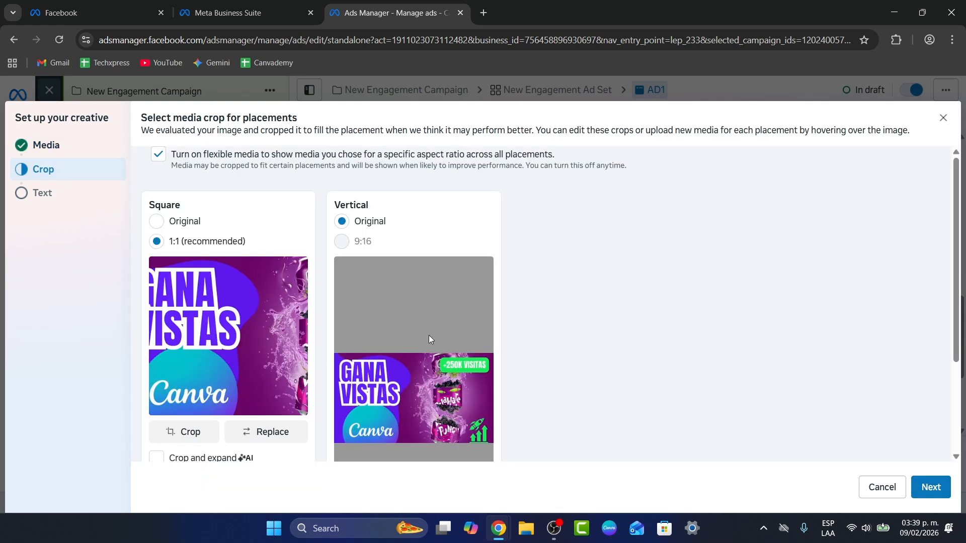
{"action": "scroll", "coordinate": [640, 379], "scroll_direction": "down", "scroll_amount": 3}
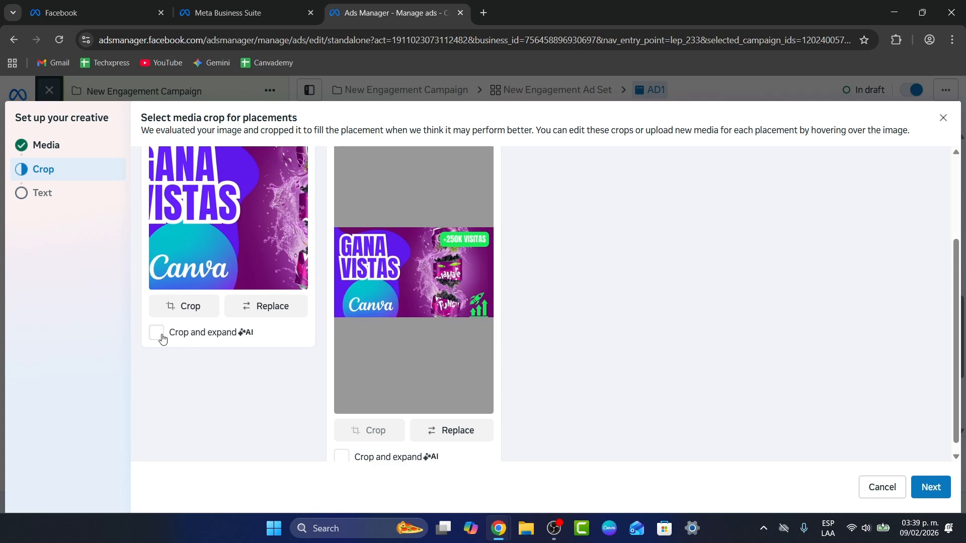
{"action": "left_click", "coordinate": [341, 446]}
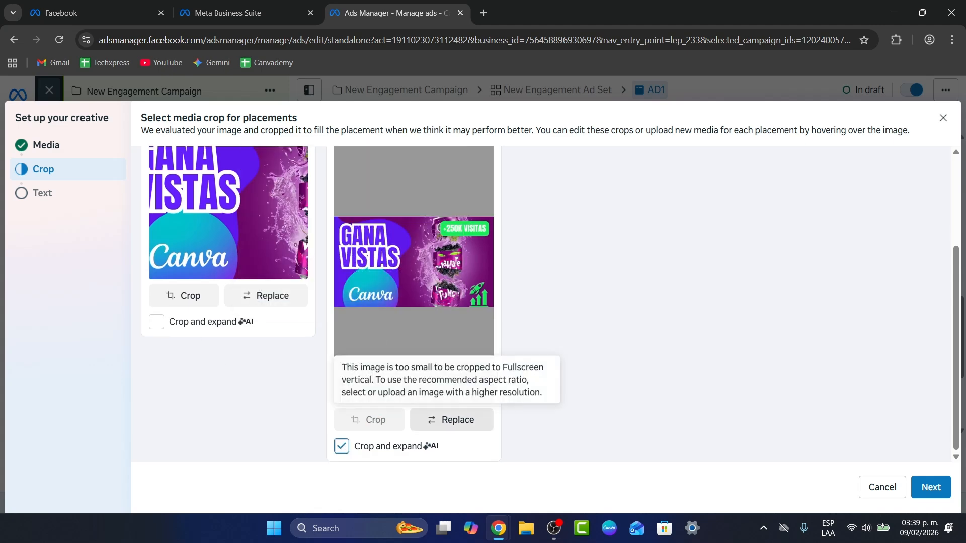
Step: Review the placement crops, accept them and proceed to the ad's text setup
{"action": "scroll", "coordinate": [406, 246], "scroll_direction": "up", "scroll_amount": 2}
{"action": "scroll", "coordinate": [408, 251], "scroll_direction": "up", "scroll_amount": 1}
{"action": "scroll", "coordinate": [393, 254], "scroll_direction": "down", "scroll_amount": 3}
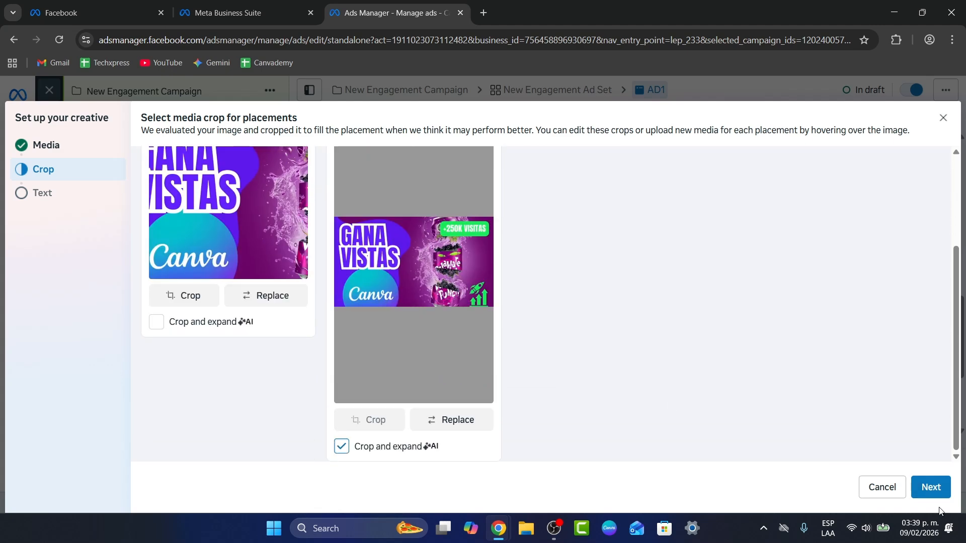
{"action": "left_click", "coordinate": [932, 488]}
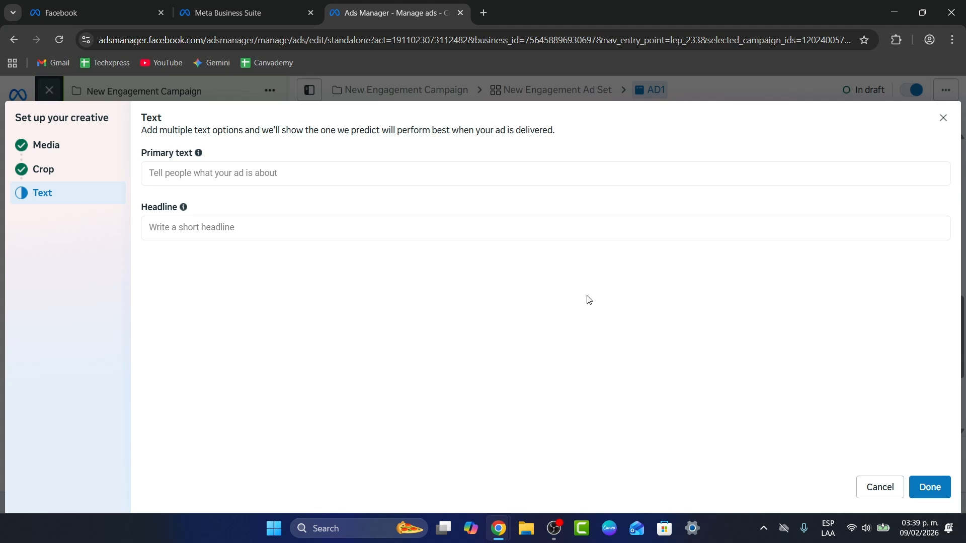
Step: Enter "Learn to use Shopify now!" as the ad's primary text
{"action": "left_click", "coordinate": [318, 180]}
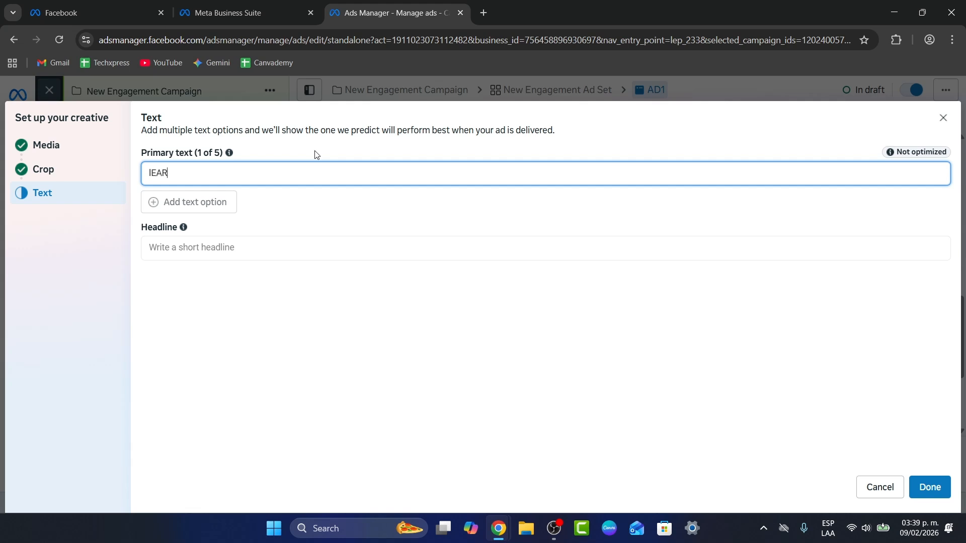
{"action": "key", "text": "BackSpace"}
{"action": "key", "text": "BackSpace"}
{"action": "key", "text": "BackSpace"}
{"action": "key", "text": "BackSpace"}
{"action": "type", "text": "Learn to use Shop"}
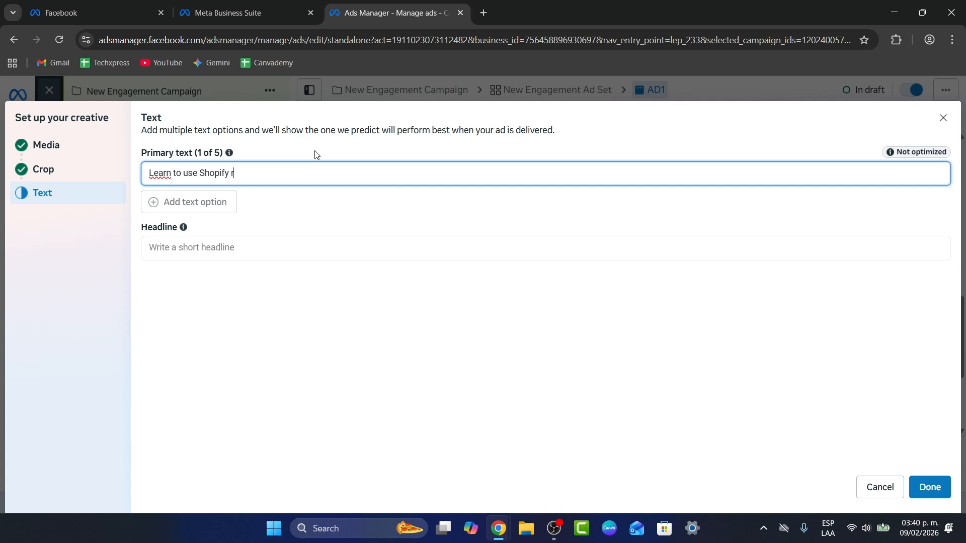
{"action": "type", "text": "ify now!"}
Step: Enter the headline "Save 70$ off on your first 2 months" and finish the creative setup
{"action": "left_click", "coordinate": [279, 250]}
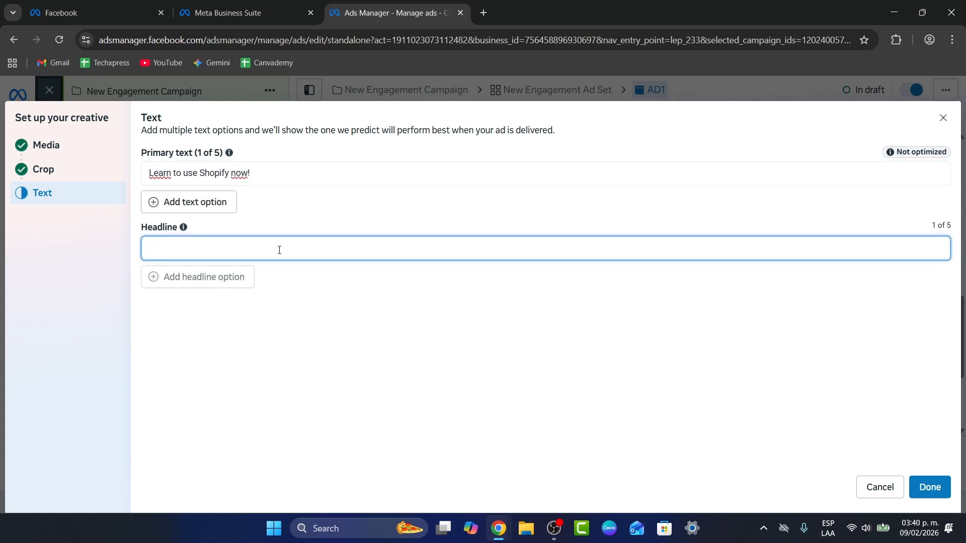
{"action": "type", "text": "Save 70$ off on your first "}
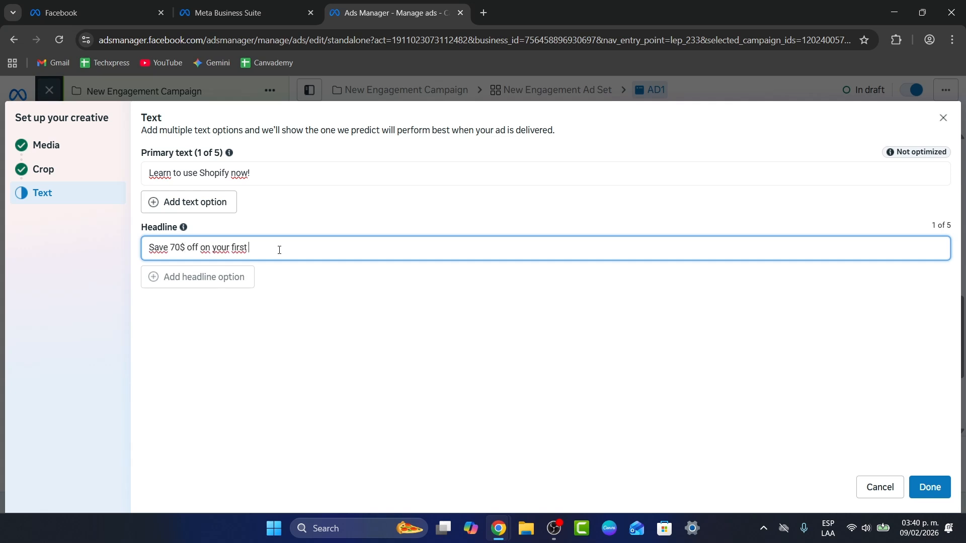
{"action": "type", "text": "2 mnot"}
{"action": "key", "text": "BackSpace"}
{"action": "key", "text": "BackSpace"}
{"action": "type", "text": "opn"}
{"action": "type", "text": "ths"}
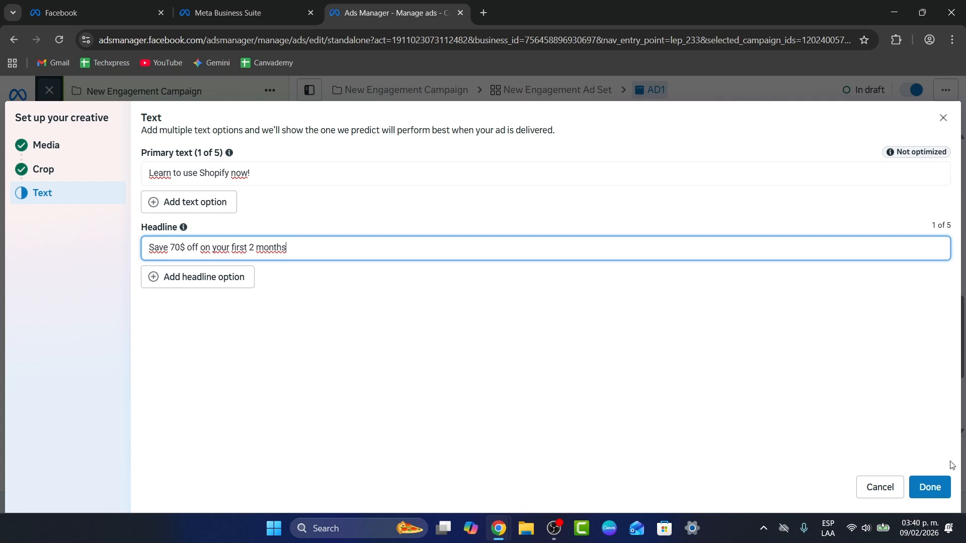
{"action": "left_click", "coordinate": [929, 486]}
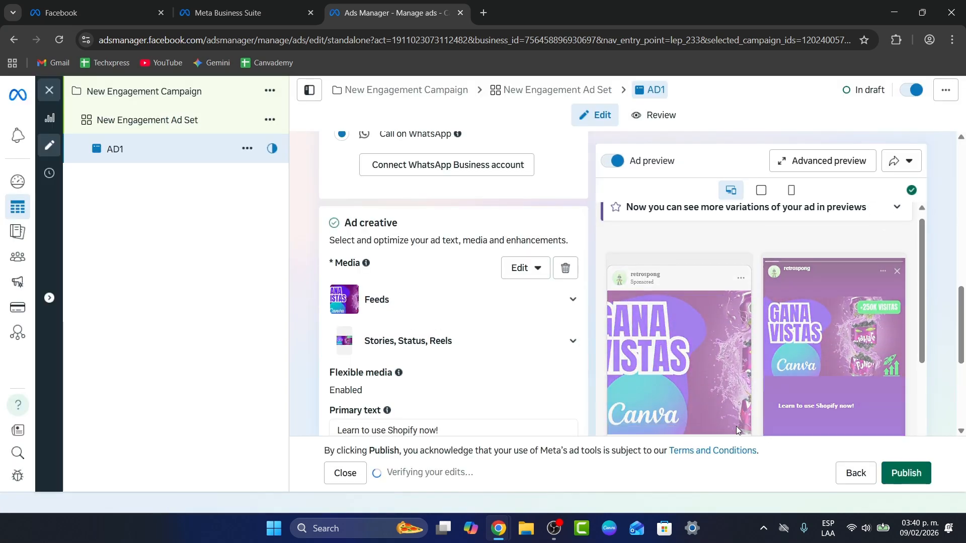
Step: Examine the feed and story previews of AD1, including the text and call-to-action placement
{"action": "scroll", "coordinate": [735, 427], "scroll_direction": "down", "scroll_amount": 2}
{"action": "scroll", "coordinate": [563, 302], "scroll_direction": "down", "scroll_amount": 1}
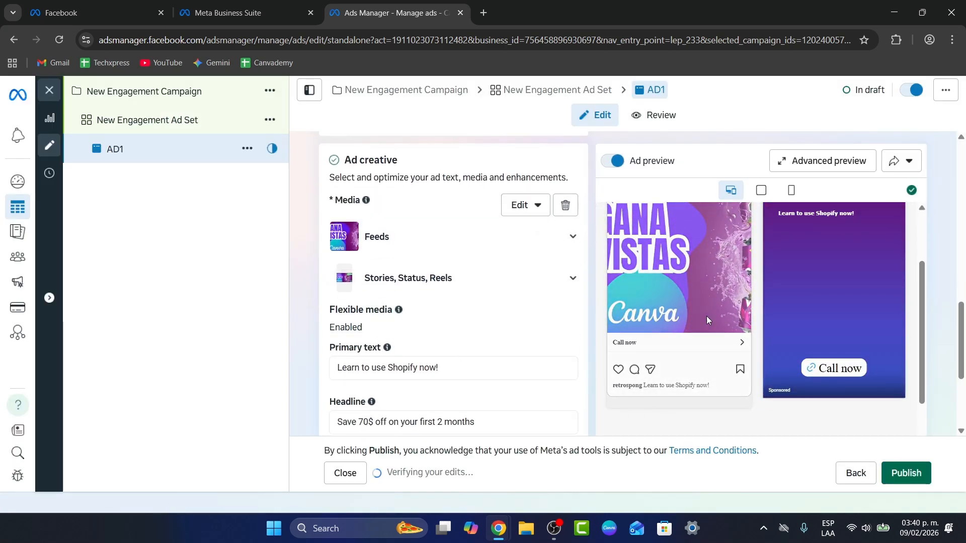
{"action": "scroll", "coordinate": [672, 333], "scroll_direction": "up", "scroll_amount": 3}
{"action": "scroll", "coordinate": [675, 336], "scroll_direction": "down", "scroll_amount": 3}
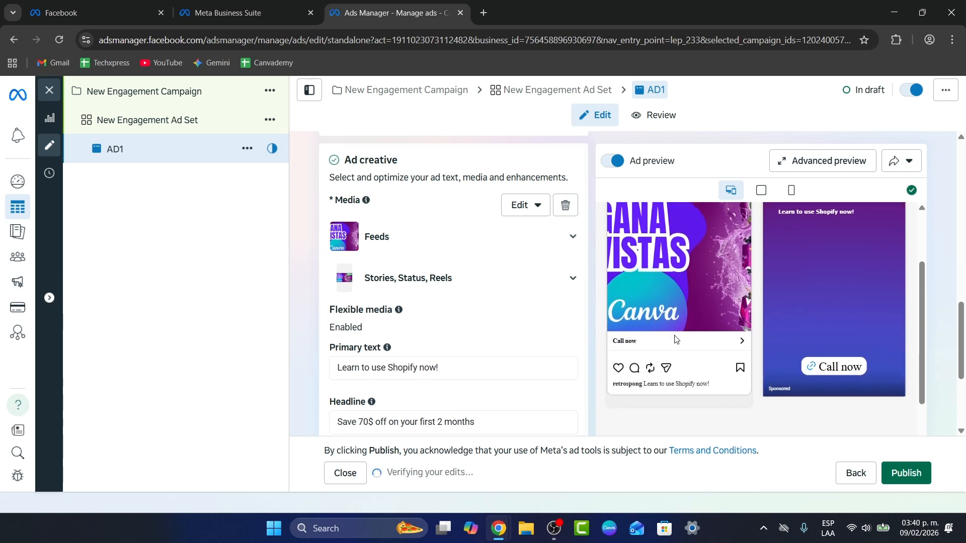
{"action": "scroll", "coordinate": [674, 338], "scroll_direction": "down", "scroll_amount": 1}
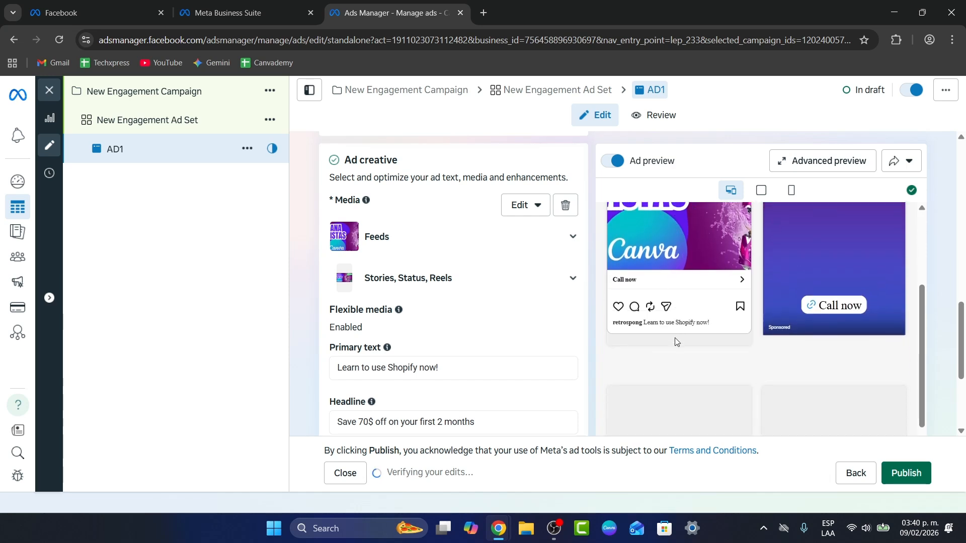
{"action": "mouse_move", "coordinate": [394, 346]}
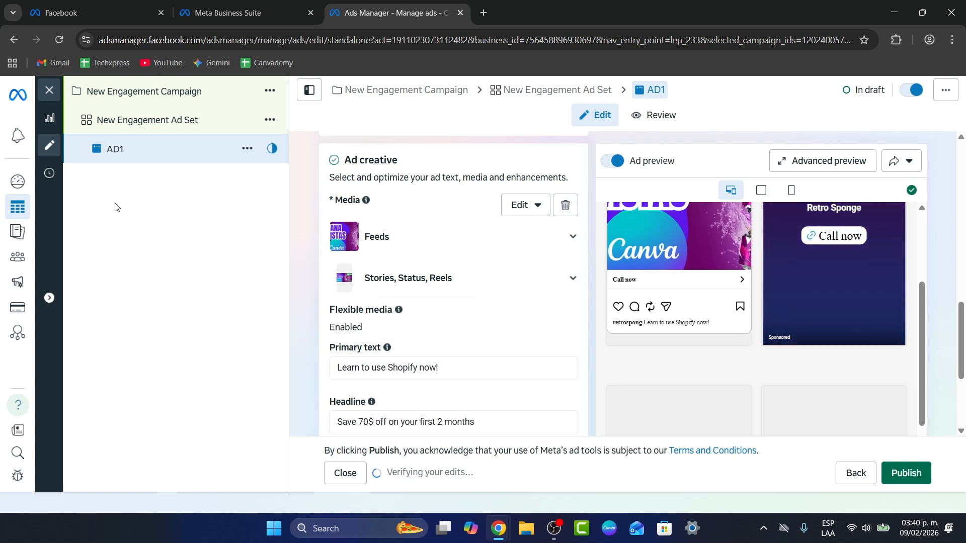
Step: Leave the ad editor without publishing, turn off future publish reminders, and dismiss the payment method notice
{"action": "left_click", "coordinate": [47, 88]}
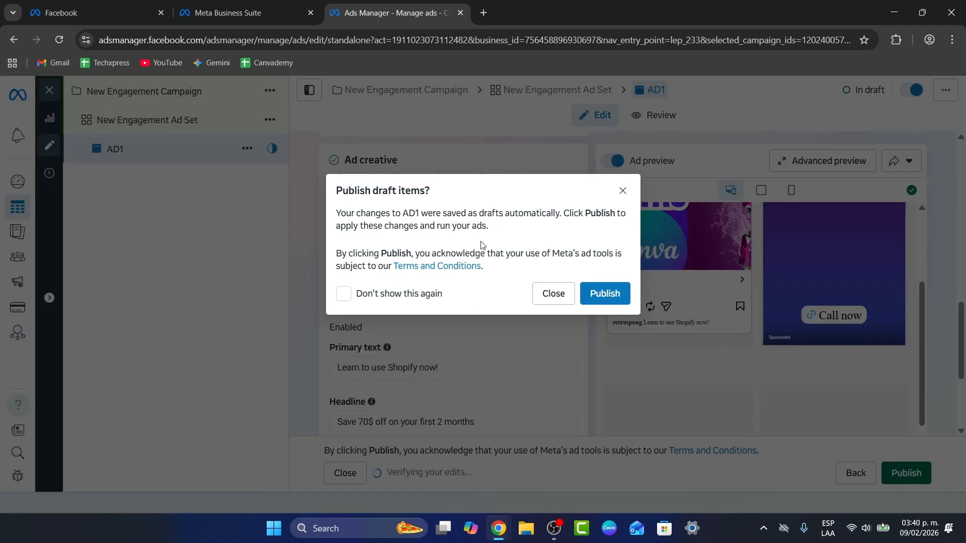
{"action": "left_click", "coordinate": [412, 293]}
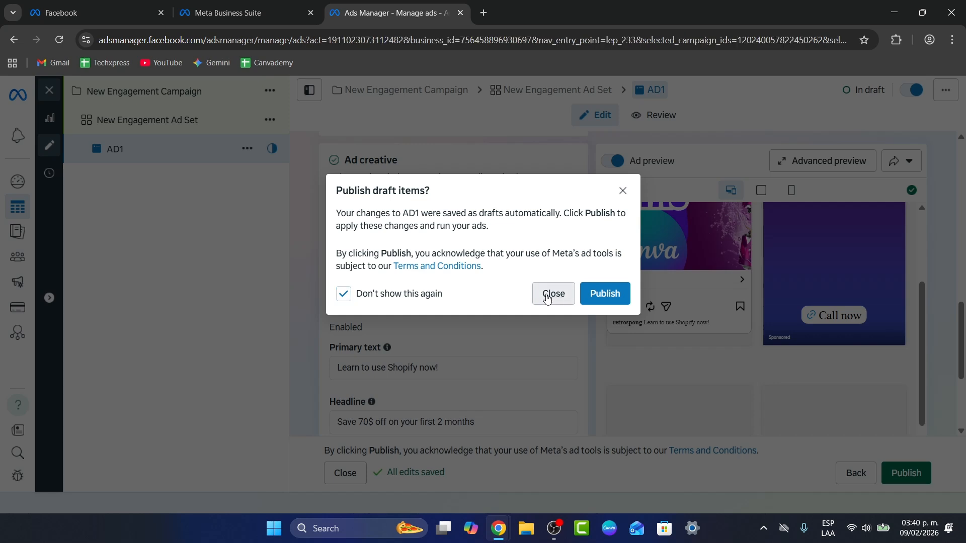
{"action": "left_click", "coordinate": [548, 298]}
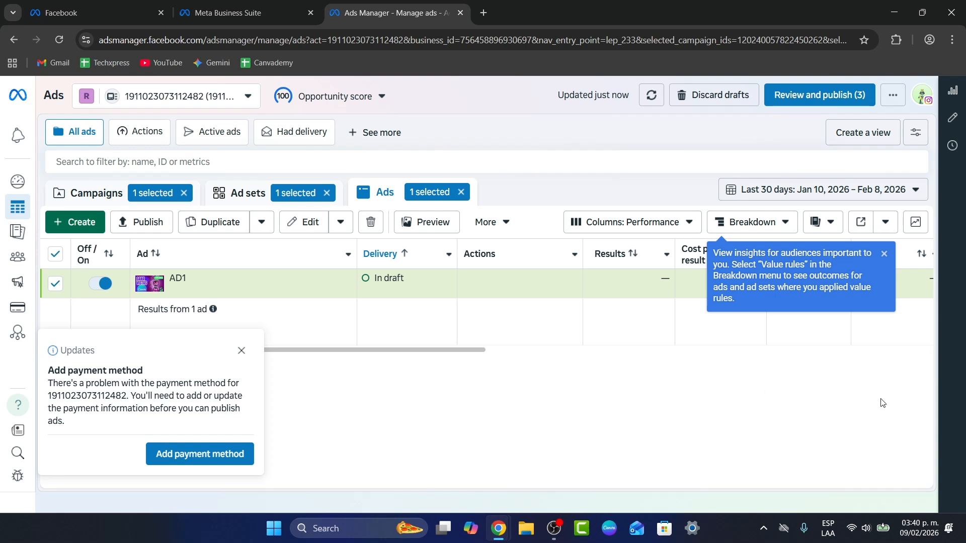
{"action": "left_click", "coordinate": [242, 351]}
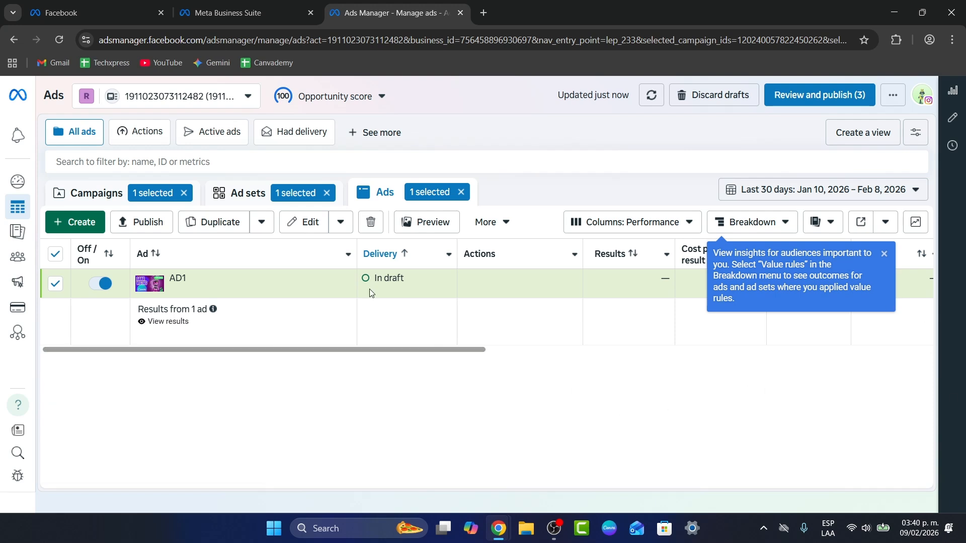
Step: Dismiss the Breakdown tip and examine AD1's columns in the ads table, from cost per result through to the ad set name
{"action": "left_click_drag", "start_coordinate": [302, 349], "coordinate": [945, 258]}
{"action": "left_click", "coordinate": [879, 255]}
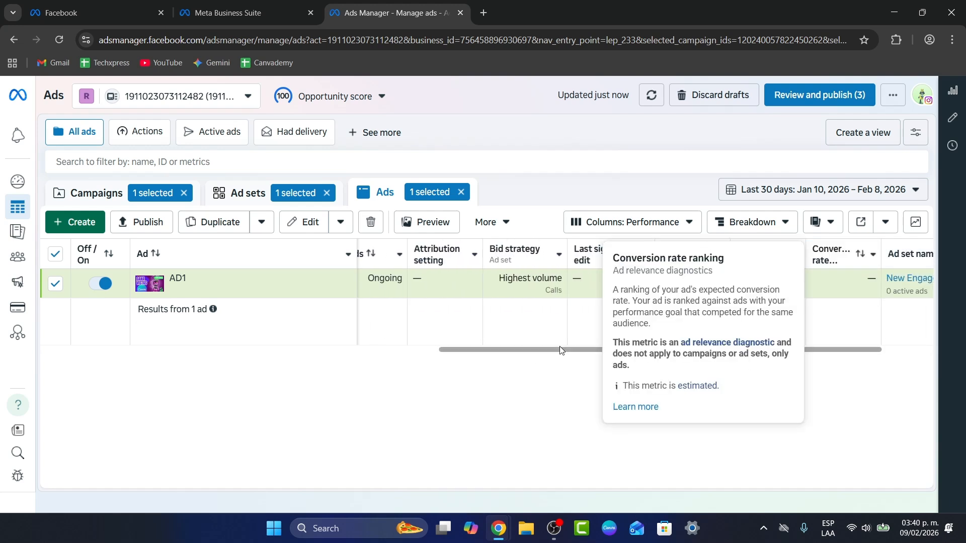
{"action": "left_click_drag", "start_coordinate": [679, 349], "coordinate": [431, 367]}
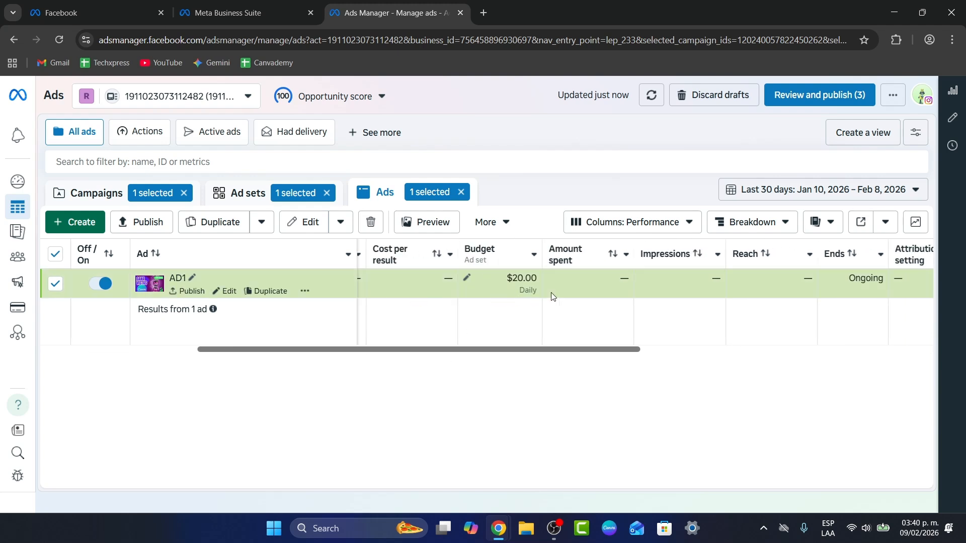
{"action": "scroll", "coordinate": [449, 284], "scroll_direction": "right", "scroll_amount": 1}
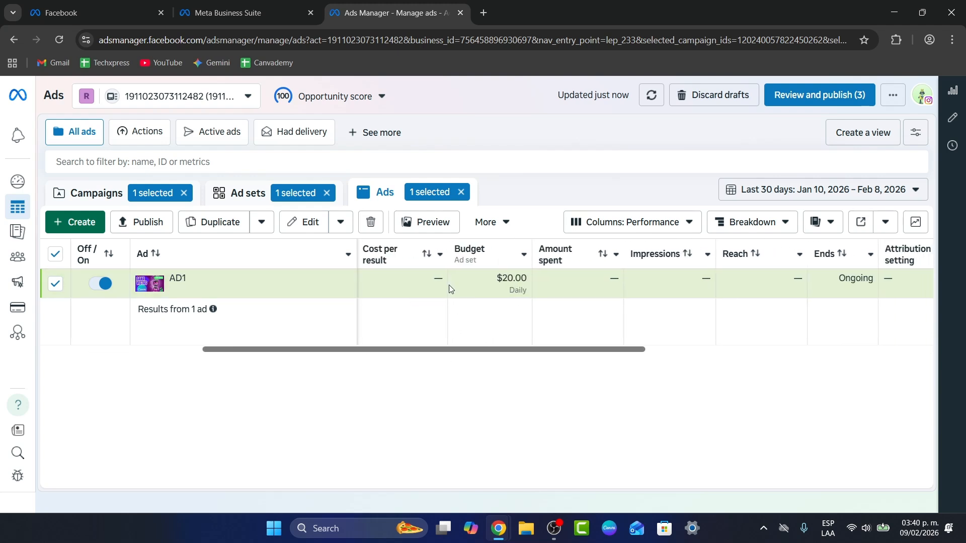
{"action": "left_click_drag", "start_coordinate": [487, 354], "coordinate": [567, 300]}
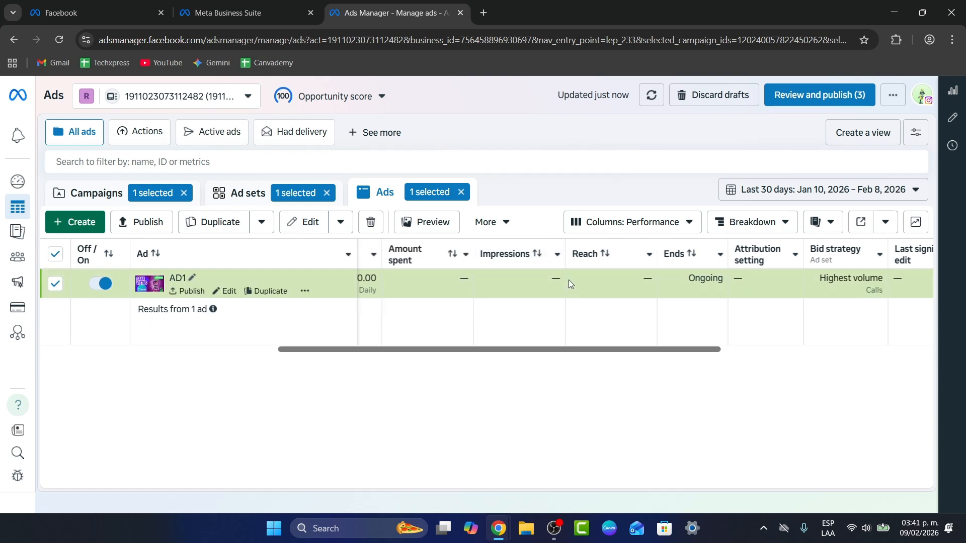
{"action": "left_click_drag", "start_coordinate": [640, 355], "coordinate": [923, 371]}
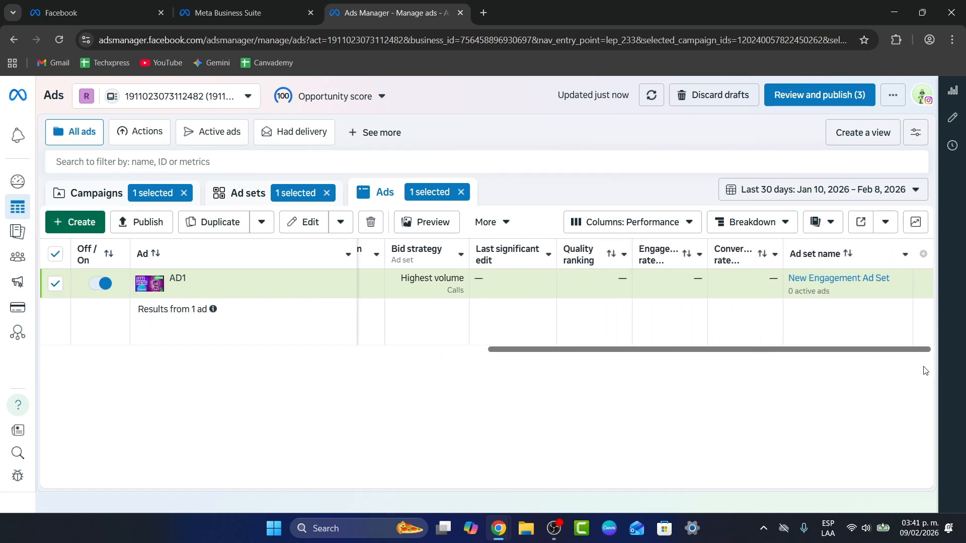